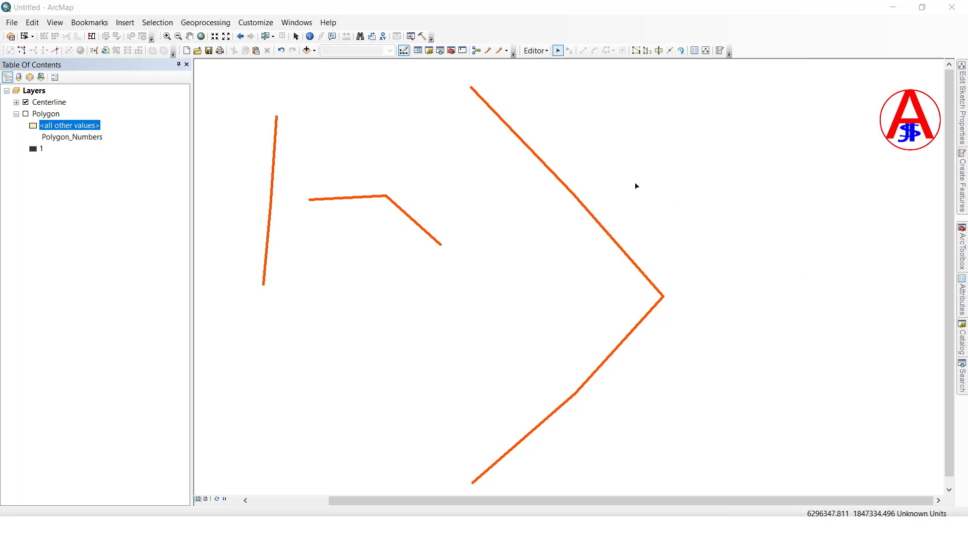
Drag a selection box over the long chevron-shaped Centerline polyline on the right.
{"action": "left_click_drag", "start_coordinate": [581, 139], "coordinate": [512, 222]}
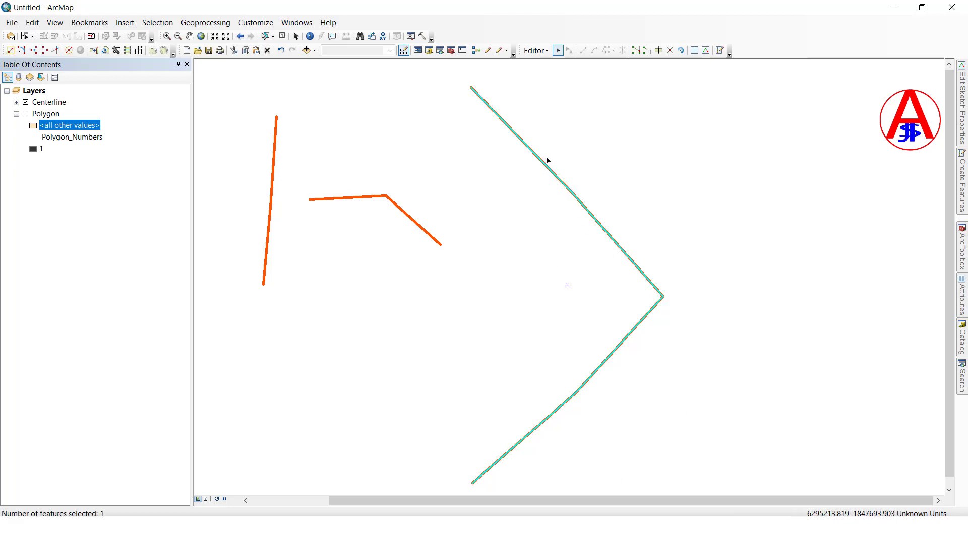
Split the chevron line near its top end with the Split Tool, then select the long lower piece.
{"action": "left_click", "coordinate": [670, 51]}
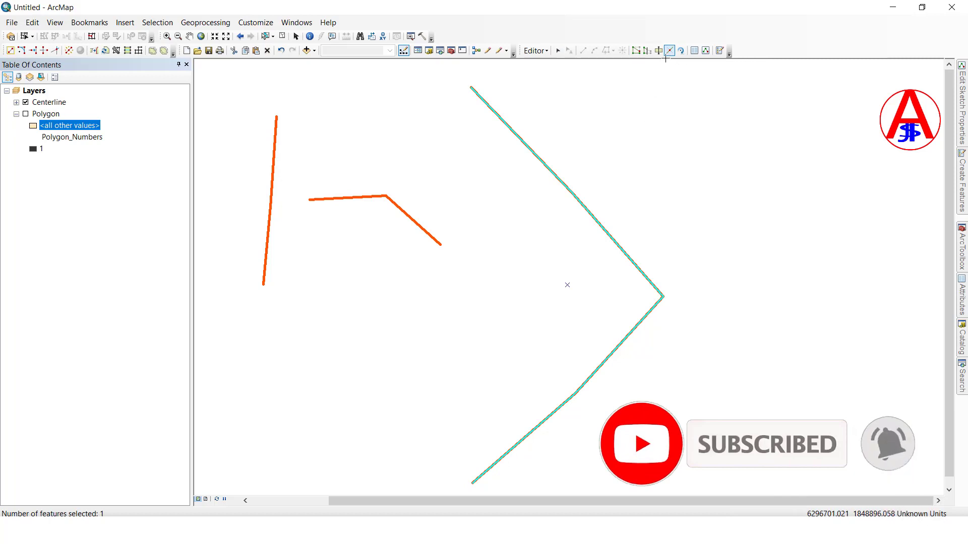
{"action": "left_click", "coordinate": [537, 157]}
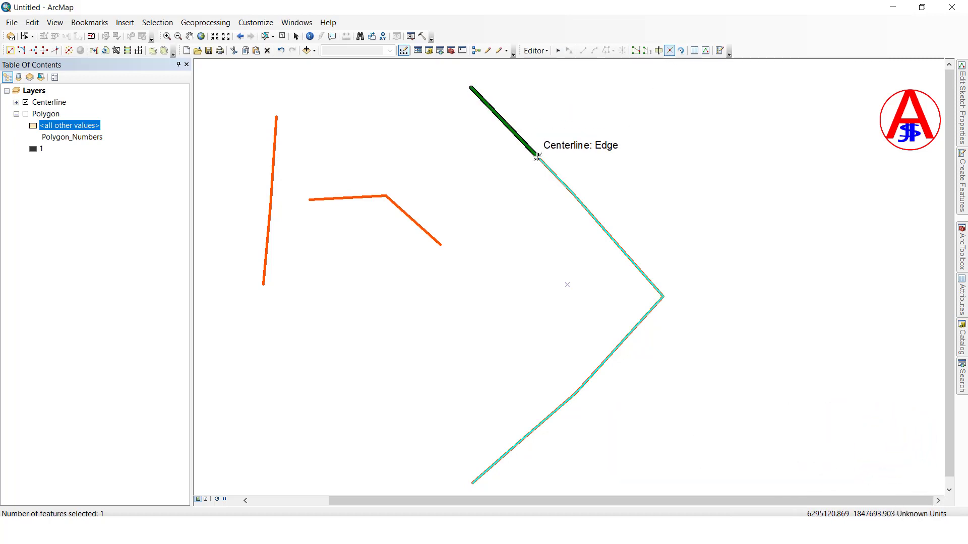
{"action": "left_click", "coordinate": [508, 126]}
{"action": "left_click", "coordinate": [506, 166]}
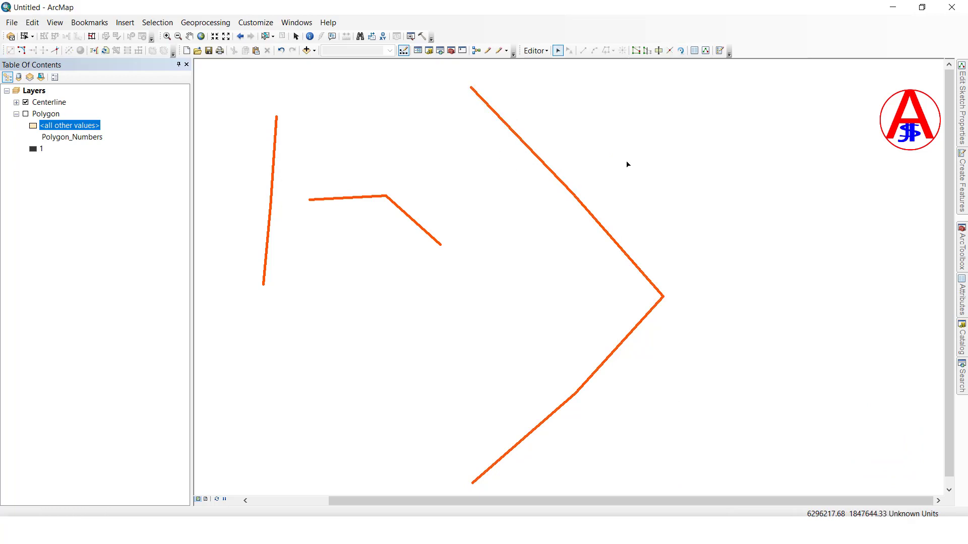
{"action": "left_click", "coordinate": [606, 230]}
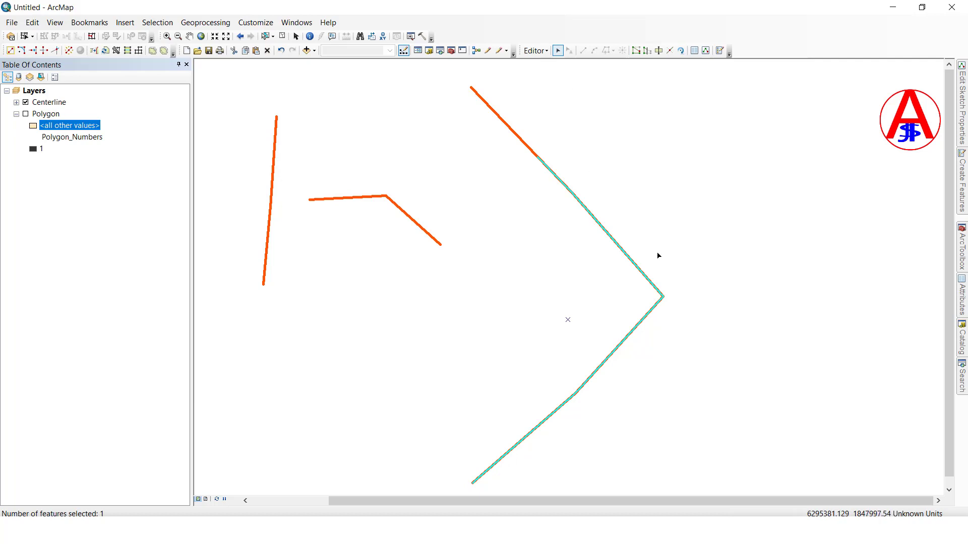
Split a 100-unit piece off the line's start point using Editor > Split.
{"action": "left_click", "coordinate": [536, 50]}
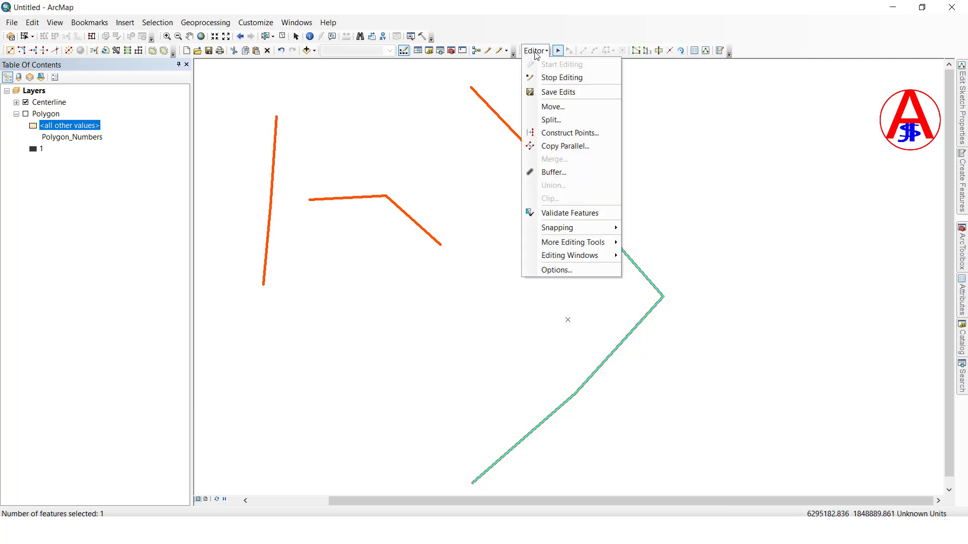
{"action": "left_click", "coordinate": [551, 120]}
{"action": "left_click_drag", "start_coordinate": [550, 171], "coordinate": [460, 171]}
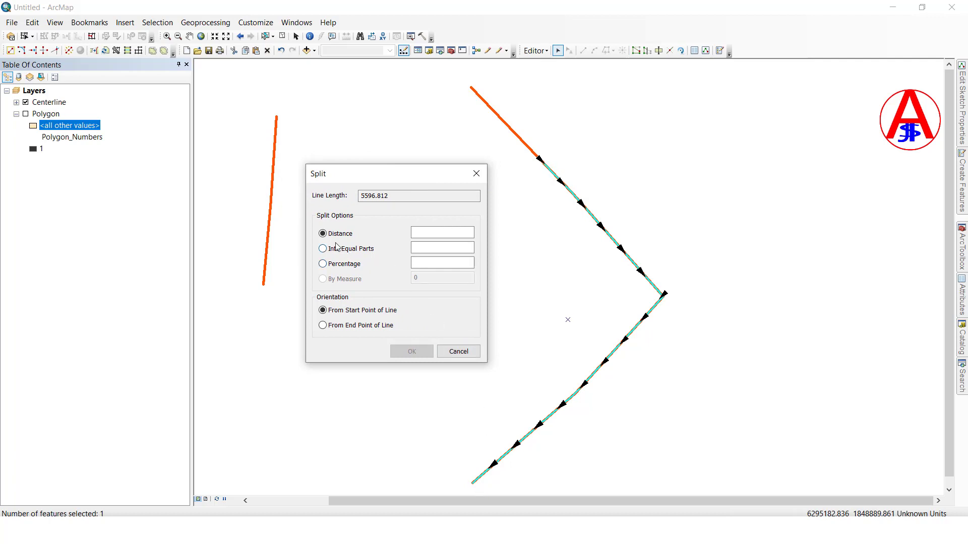
{"action": "left_click", "coordinate": [434, 237]}
{"action": "left_click", "coordinate": [434, 235]}
{"action": "type", "text": "100"}
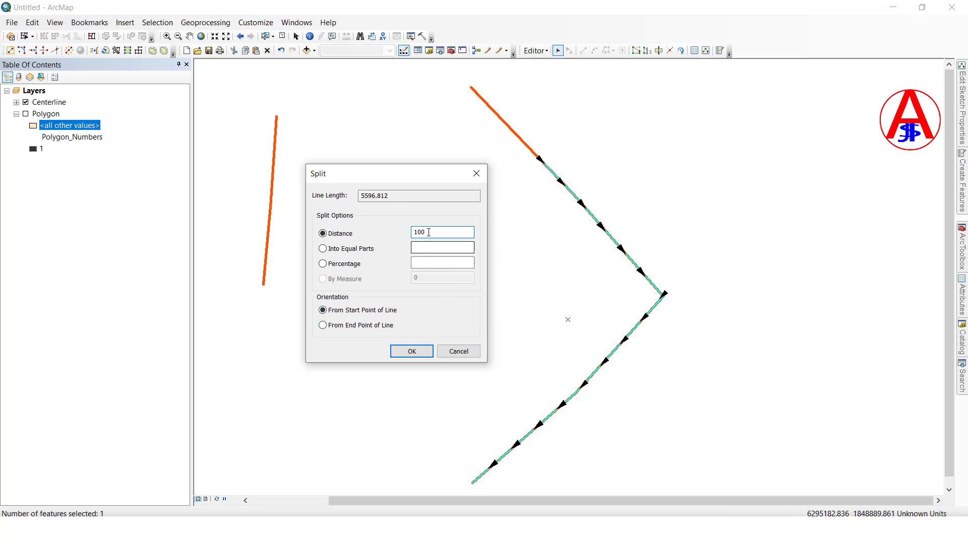
{"action": "left_click", "coordinate": [412, 351]}
Confirm the new short piece's SHAPE_Length is 99.999969 in its attributes.
{"action": "left_click", "coordinate": [538, 168]}
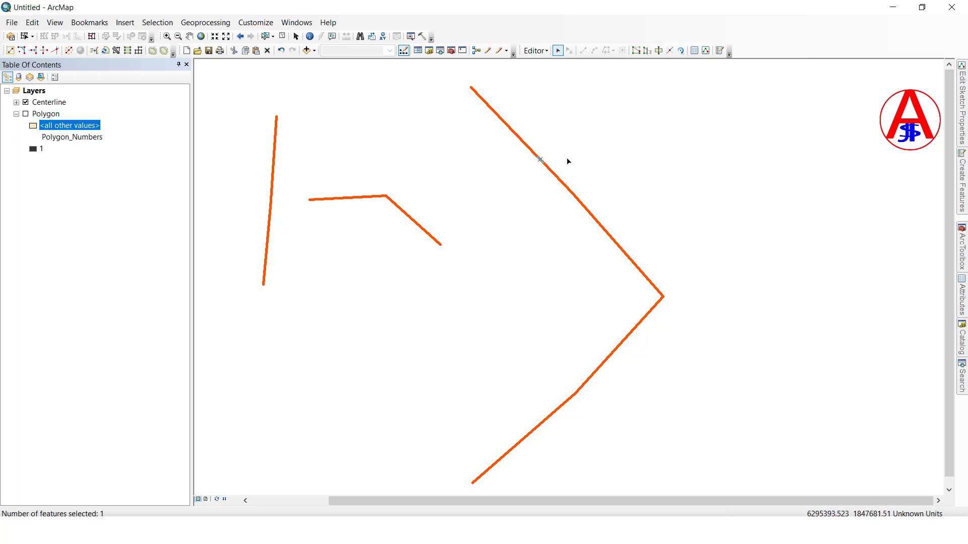
{"action": "right_click", "coordinate": [583, 157]}
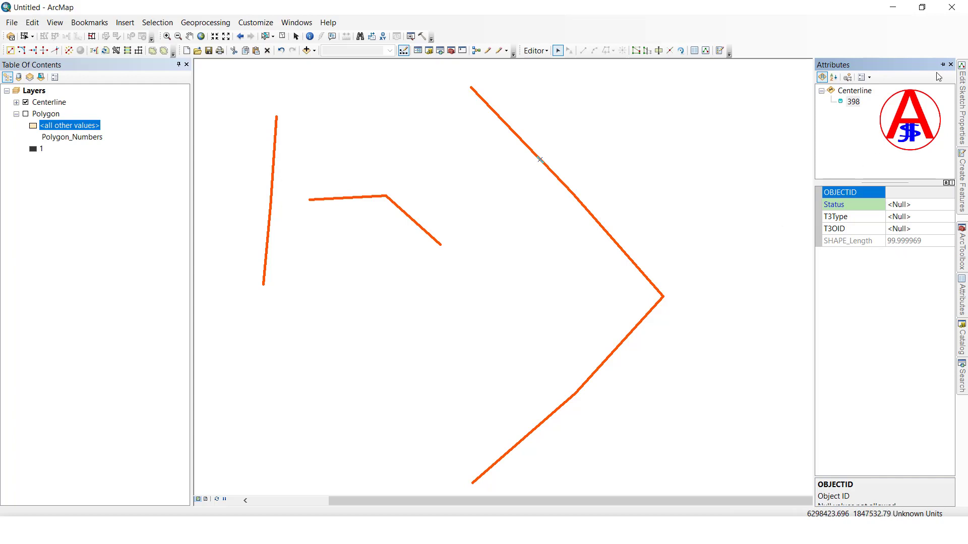
{"action": "left_click", "coordinate": [951, 64]}
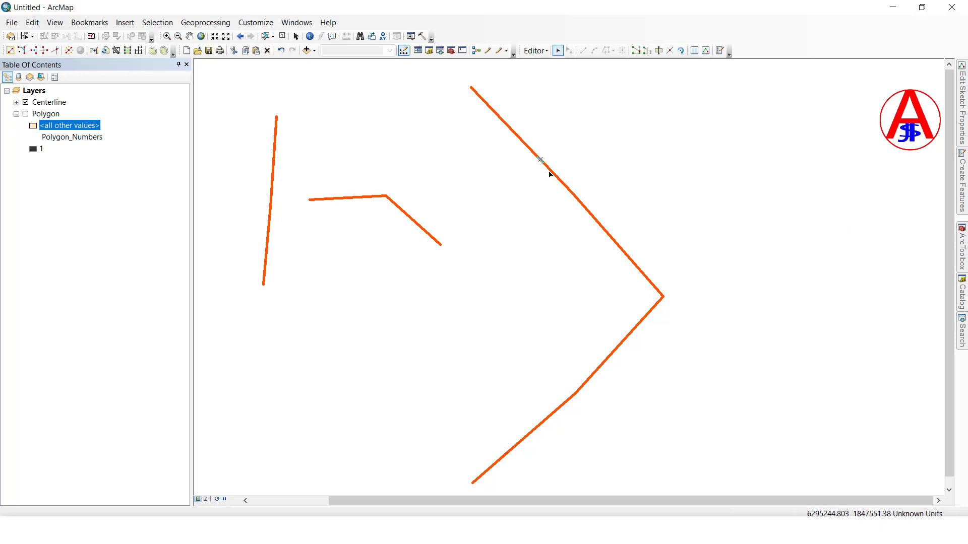
Split the long centerline 1000 units from its end point.
{"action": "left_click", "coordinate": [600, 222]}
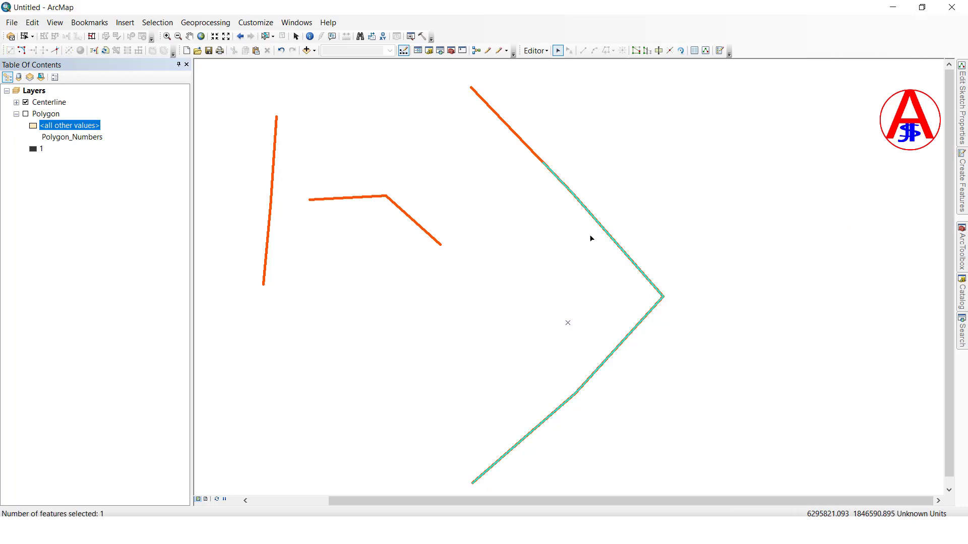
{"action": "left_click", "coordinate": [535, 51]}
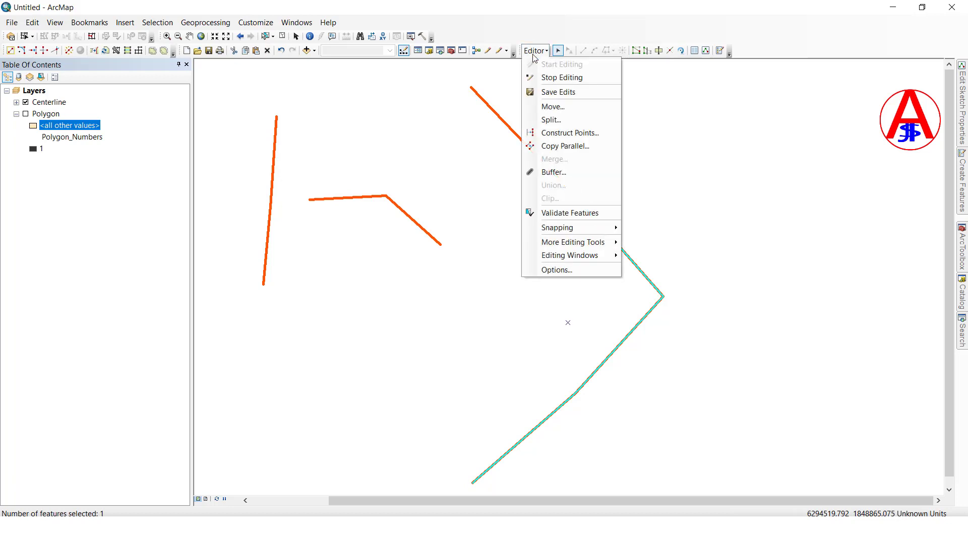
{"action": "left_click", "coordinate": [551, 120]}
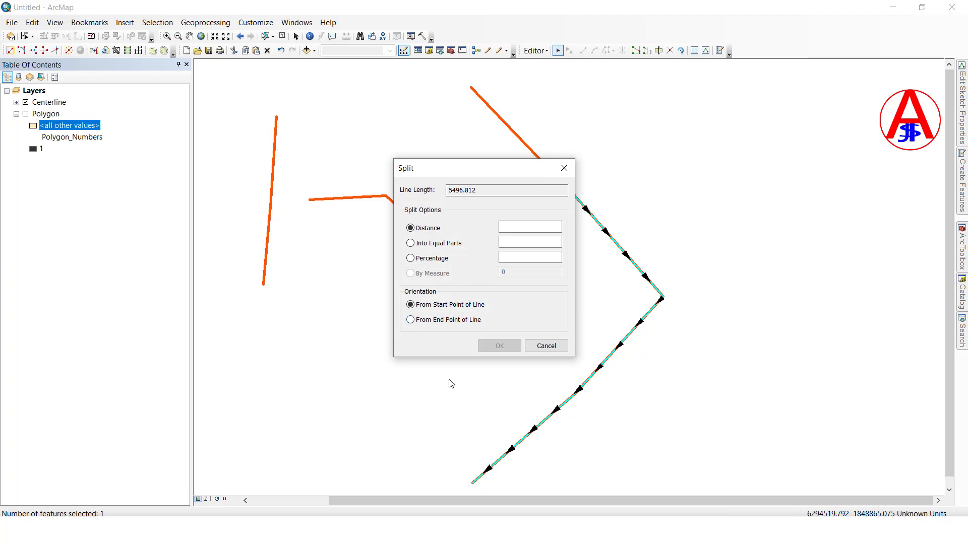
{"action": "left_click", "coordinate": [437, 324]}
{"action": "left_click", "coordinate": [523, 229]}
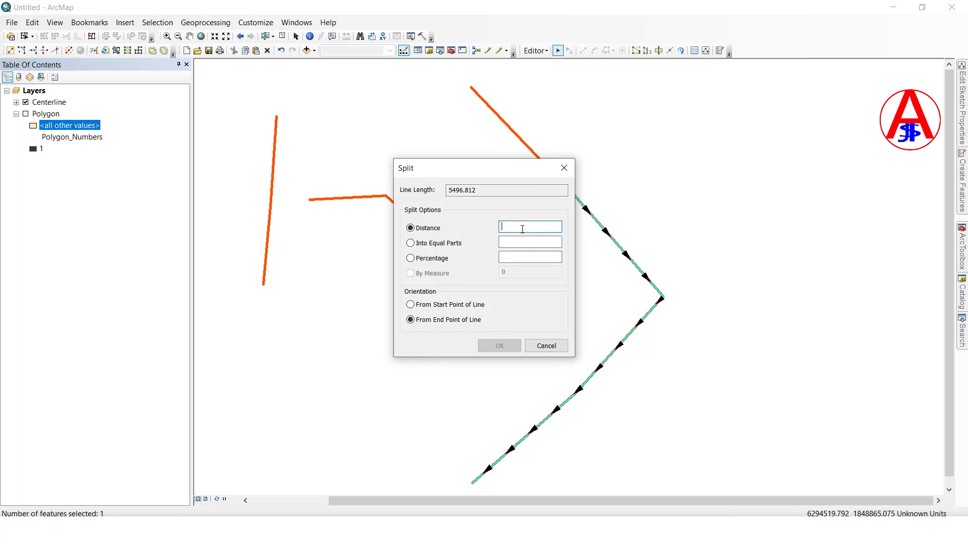
{"action": "type", "text": "1000"}
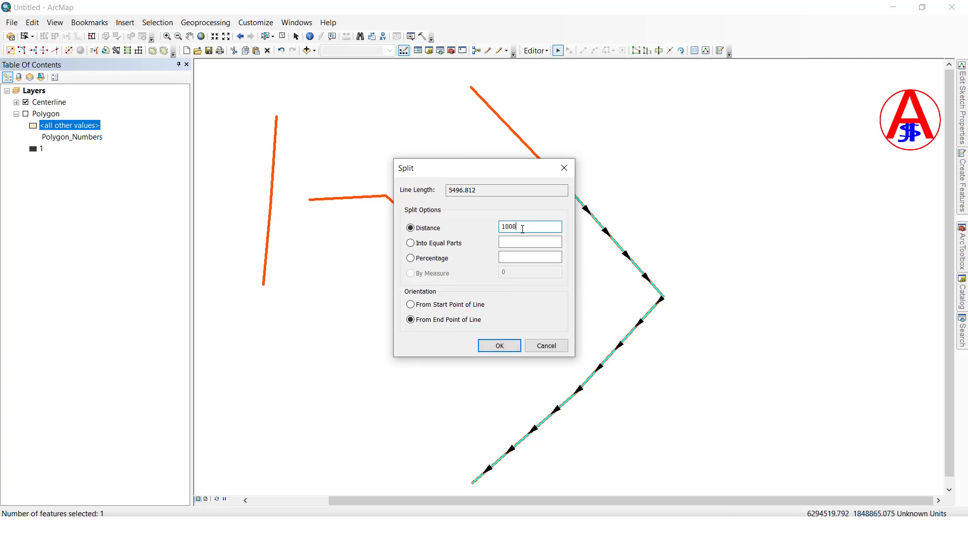
{"action": "left_click", "coordinate": [498, 346]}
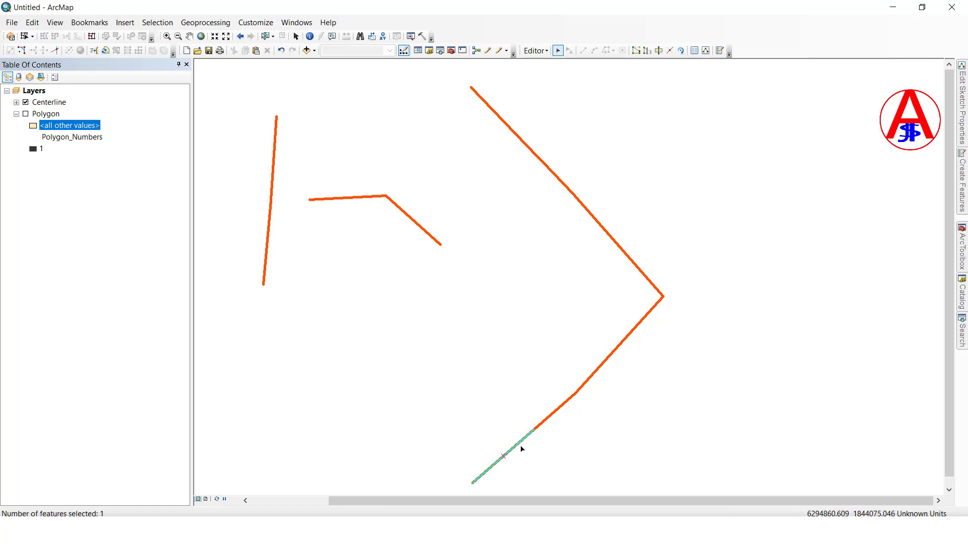
Select the long middle section of the split centerline.
{"action": "left_click_drag", "start_coordinate": [614, 210], "coordinate": [599, 274]}
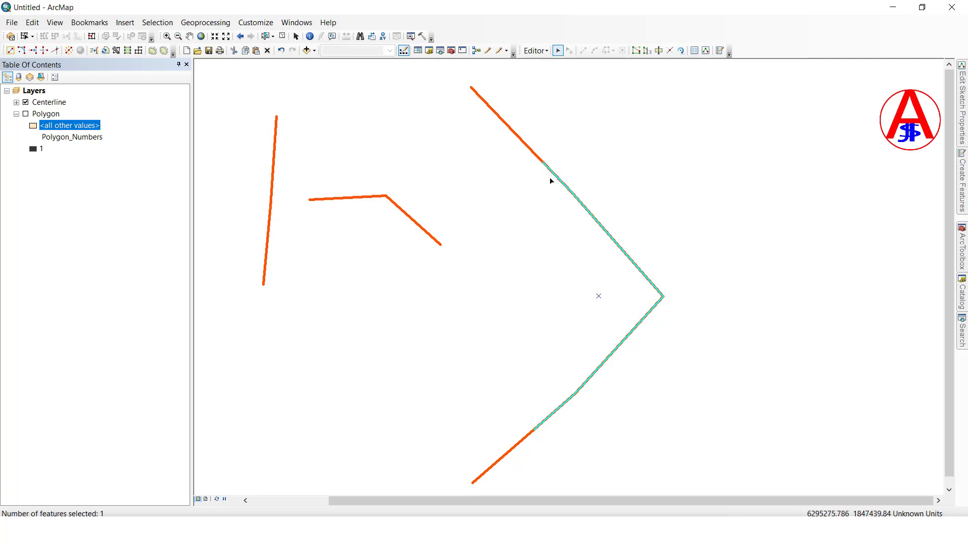
{"action": "left_click", "coordinate": [527, 414]}
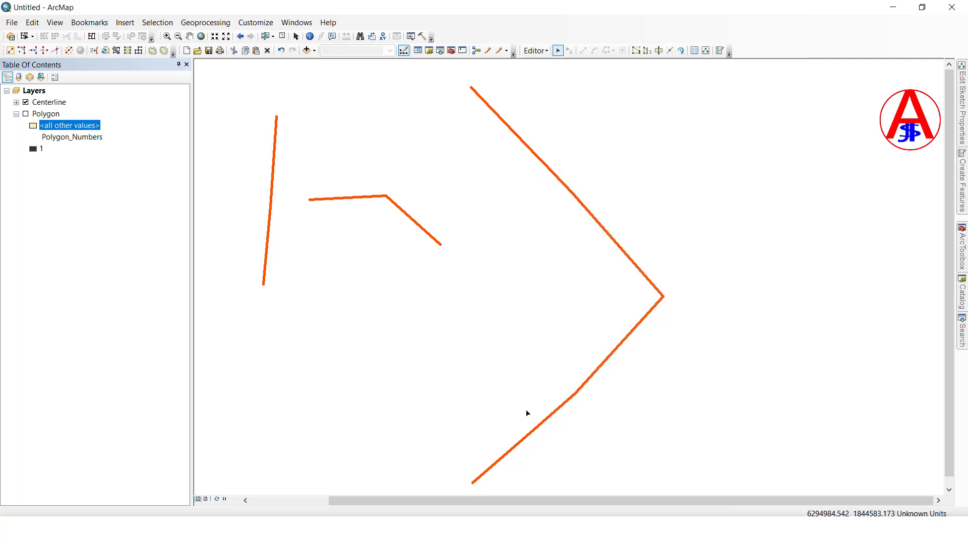
{"action": "left_click", "coordinate": [552, 412]}
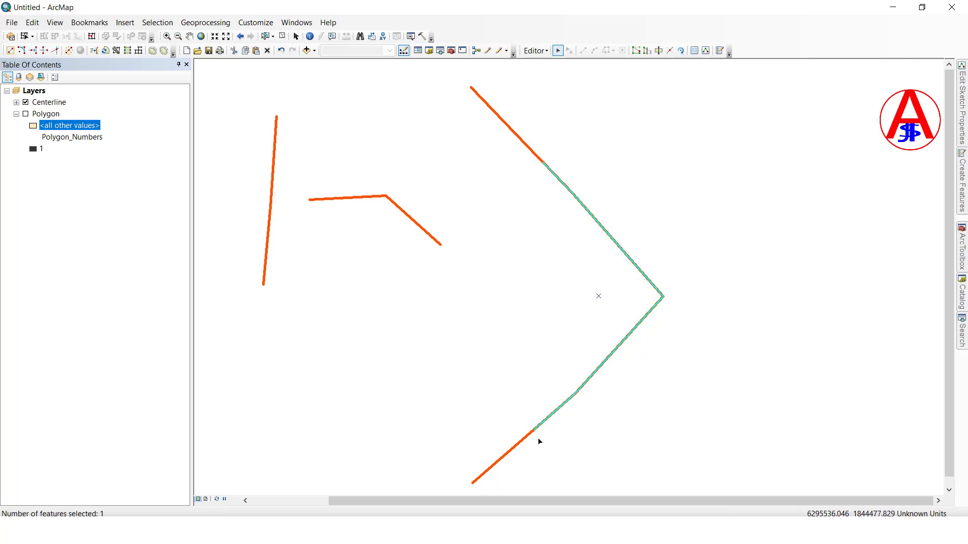
Check the lower-left piece's length, then view top segment 397's attributes (SHAPE_Length 1176.239721).
{"action": "left_click", "coordinate": [496, 458]}
{"action": "right_click", "coordinate": [501, 378]}
{"action": "left_click", "coordinate": [524, 499]}
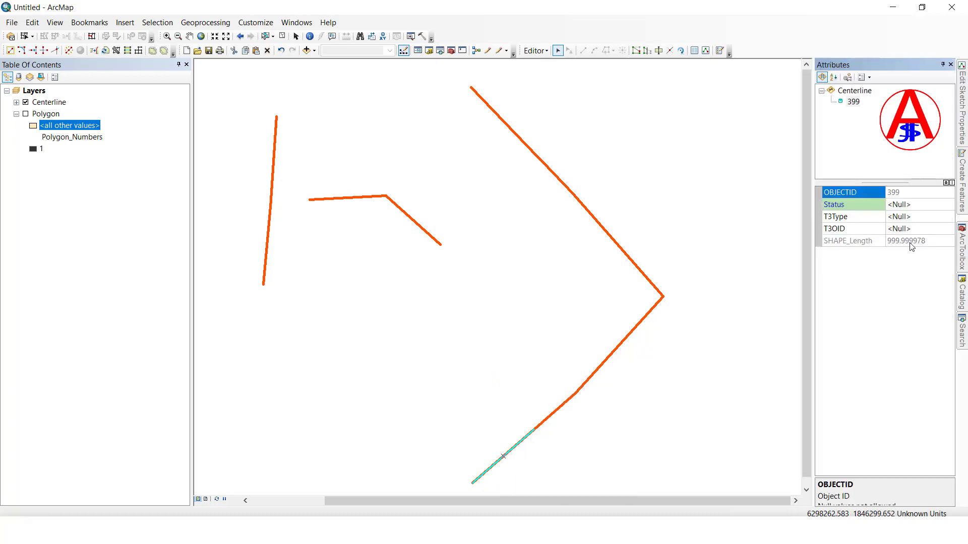
{"action": "left_click", "coordinate": [717, 188]}
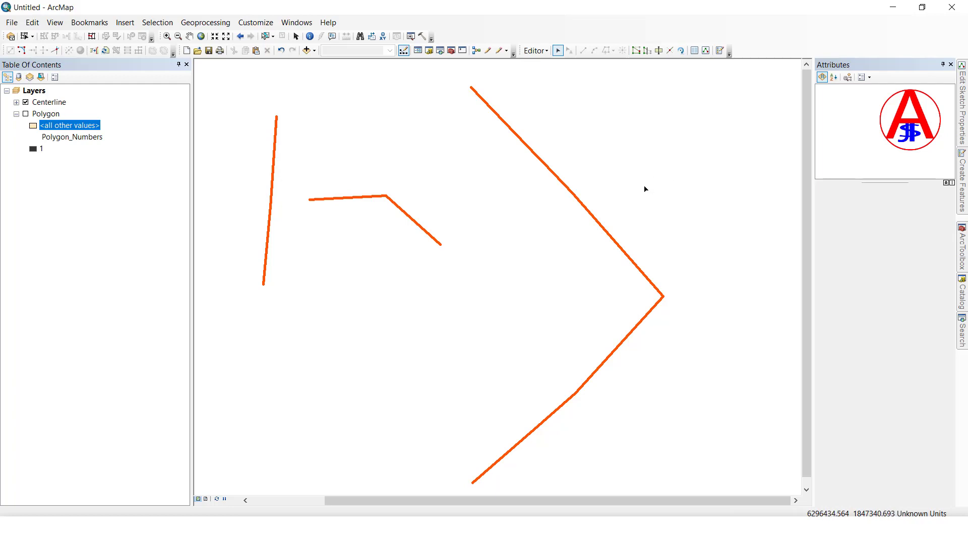
{"action": "left_click", "coordinate": [520, 137]}
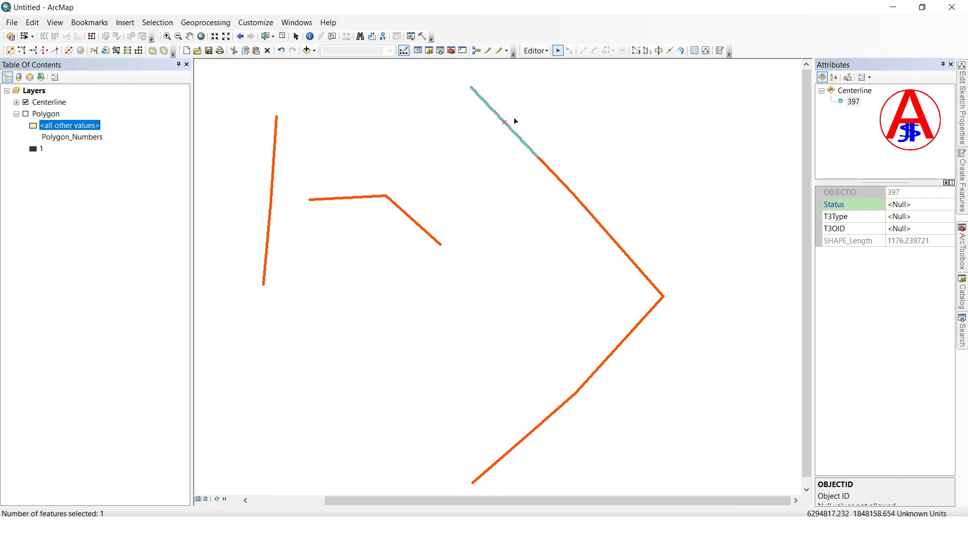
Copy the top segment parallel with Side Left and Distance 100, then clear the selection.
{"action": "left_click", "coordinate": [536, 51]}
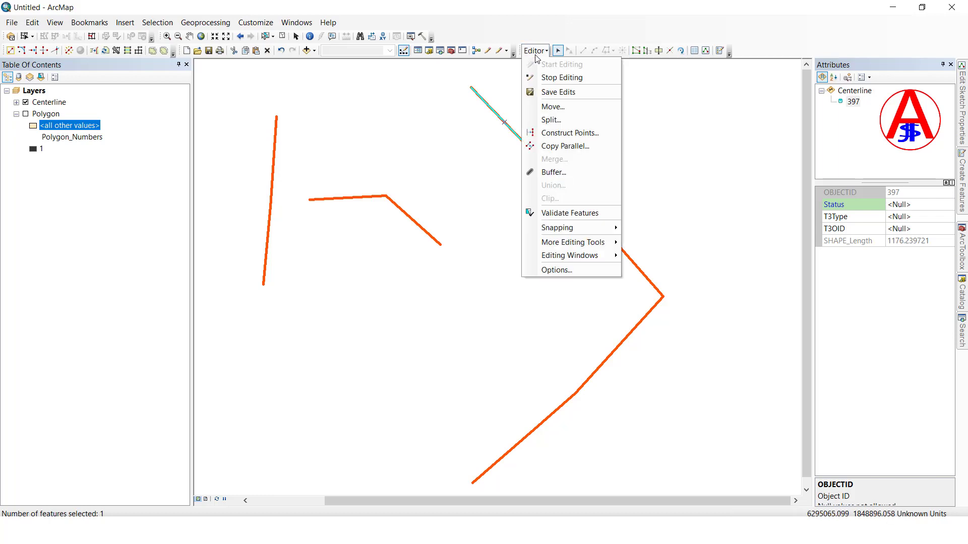
{"action": "left_click", "coordinate": [560, 147]}
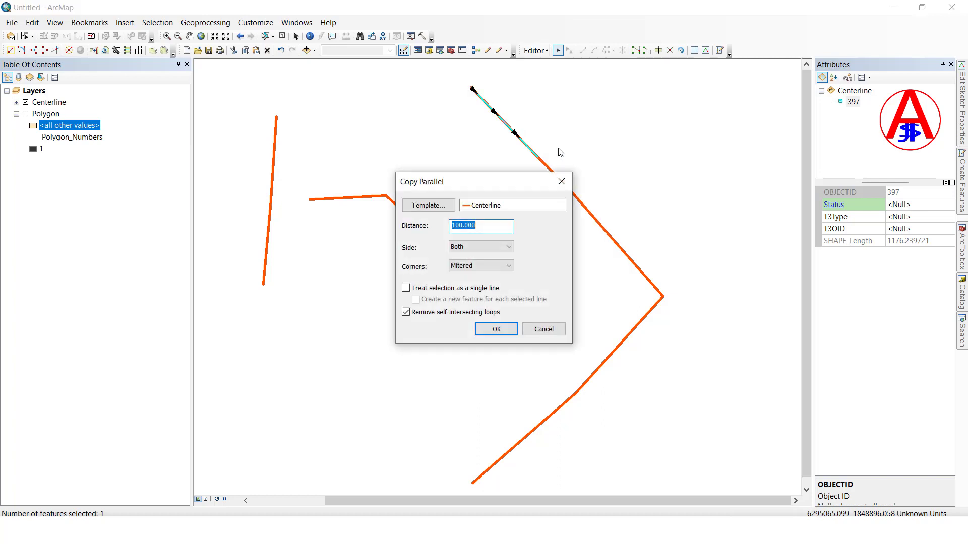
{"action": "left_click", "coordinate": [495, 247]}
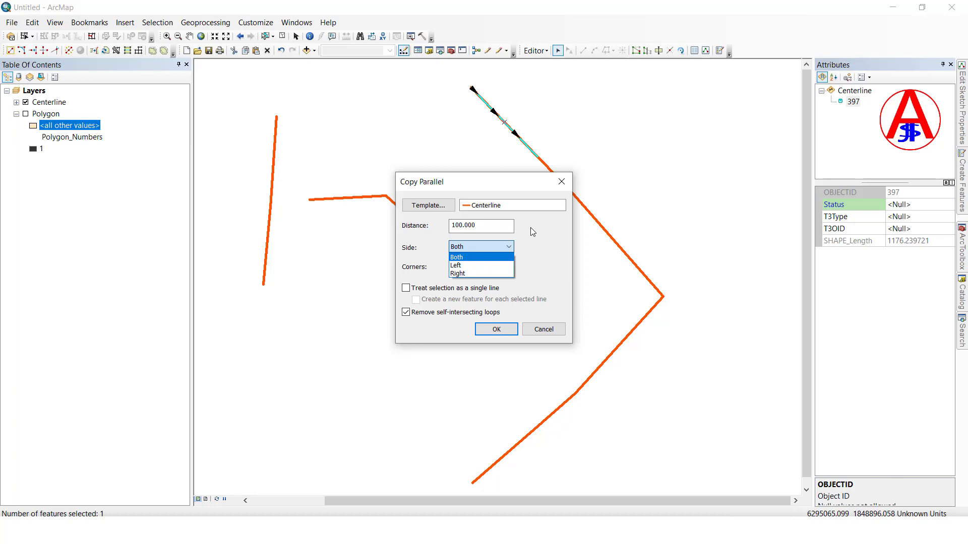
{"action": "left_click", "coordinate": [533, 231]}
{"action": "left_click", "coordinate": [489, 246]}
{"action": "left_click", "coordinate": [476, 268]}
{"action": "left_click_drag", "start_coordinate": [503, 225], "coordinate": [417, 225]}
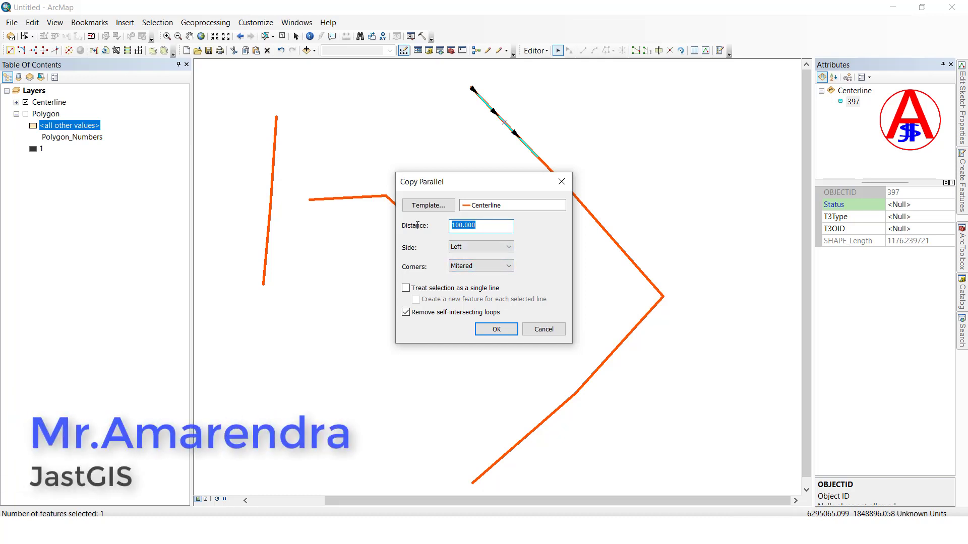
{"action": "type", "text": "100"}
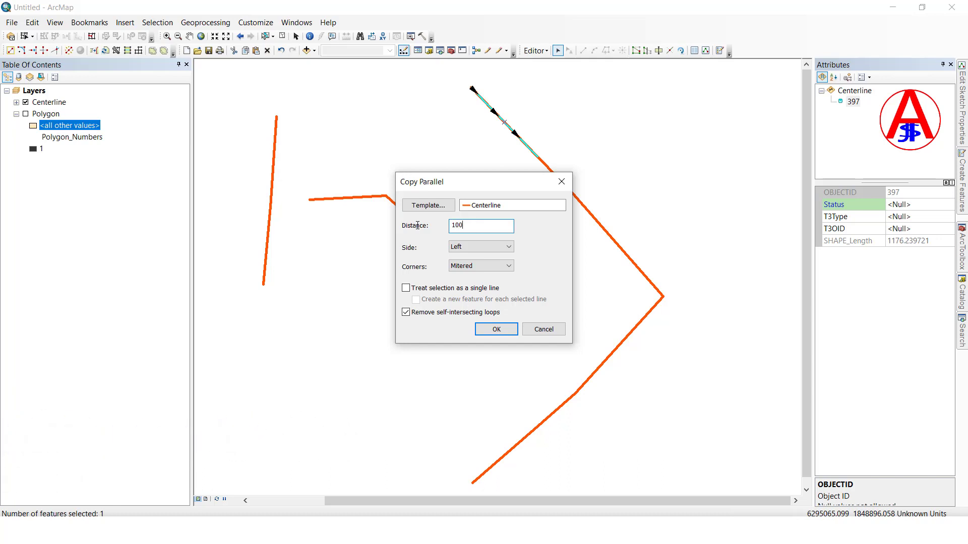
{"action": "left_click", "coordinate": [502, 328]}
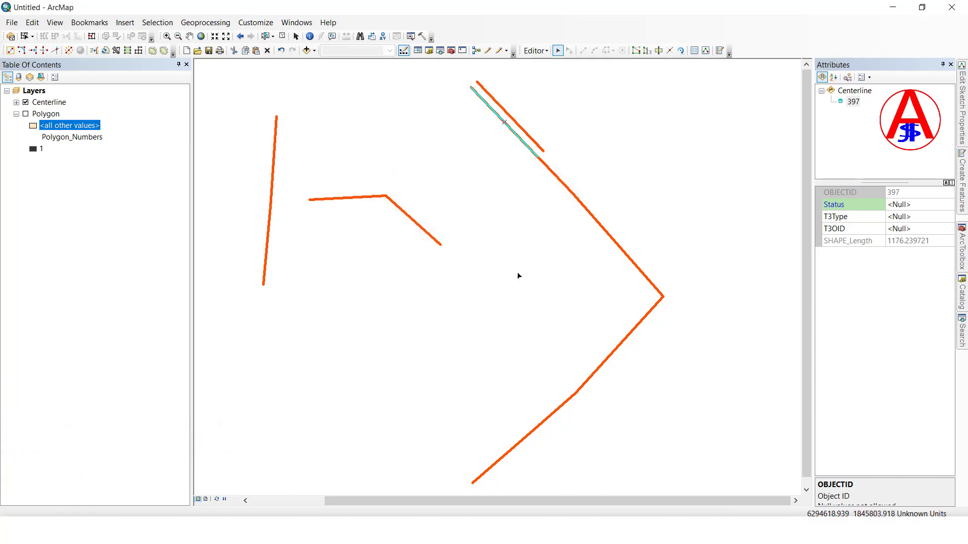
{"action": "left_click", "coordinate": [535, 138]}
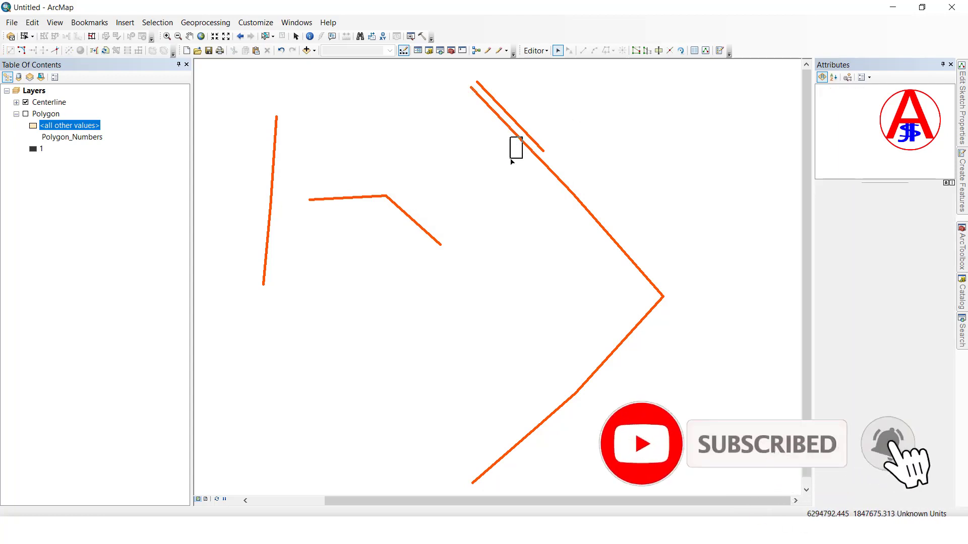
Make a parallel copy of segment 397 offset 150 units to the Right, then reselect 397.
{"action": "left_click", "coordinate": [513, 135]}
{"action": "left_click", "coordinate": [545, 55]}
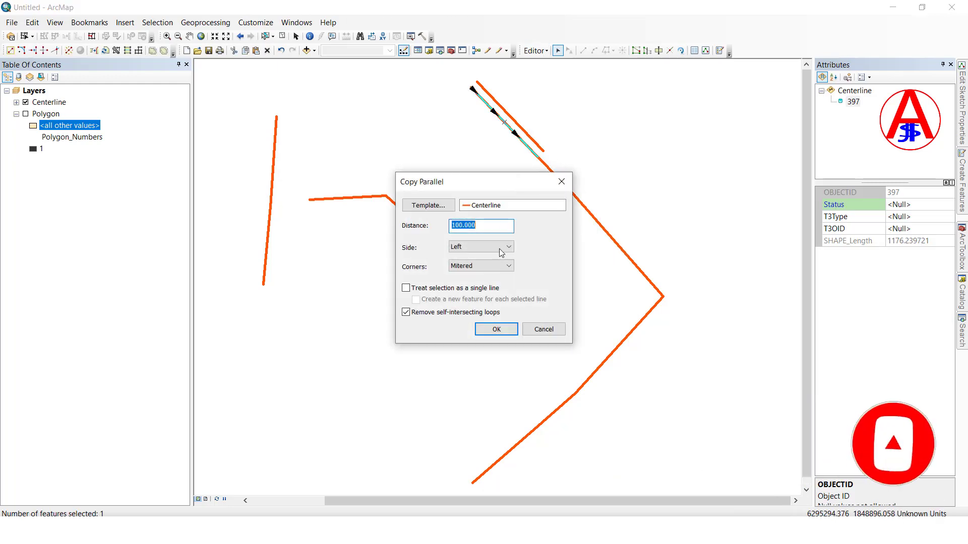
{"action": "left_click", "coordinate": [467, 249]}
{"action": "left_click", "coordinate": [462, 273]}
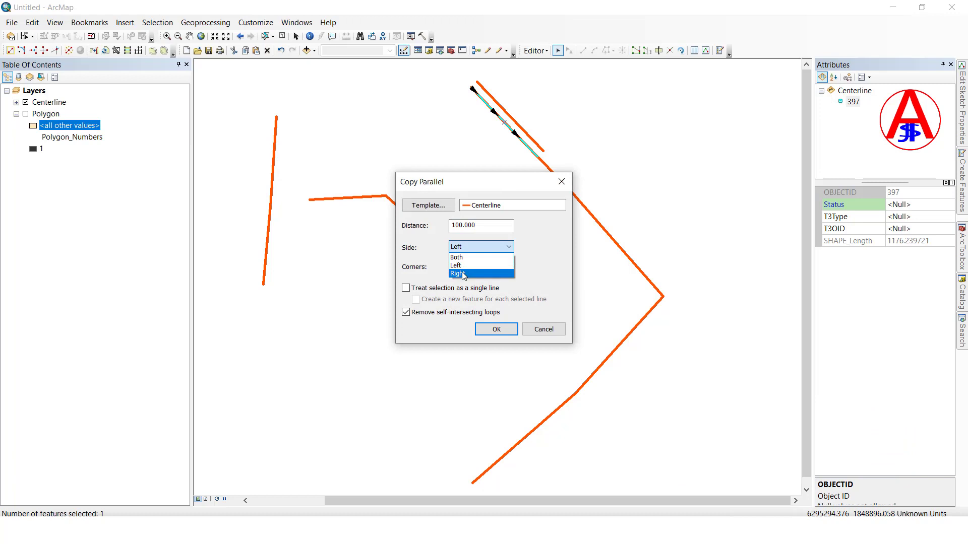
{"action": "left_click_drag", "start_coordinate": [482, 224], "coordinate": [417, 225]}
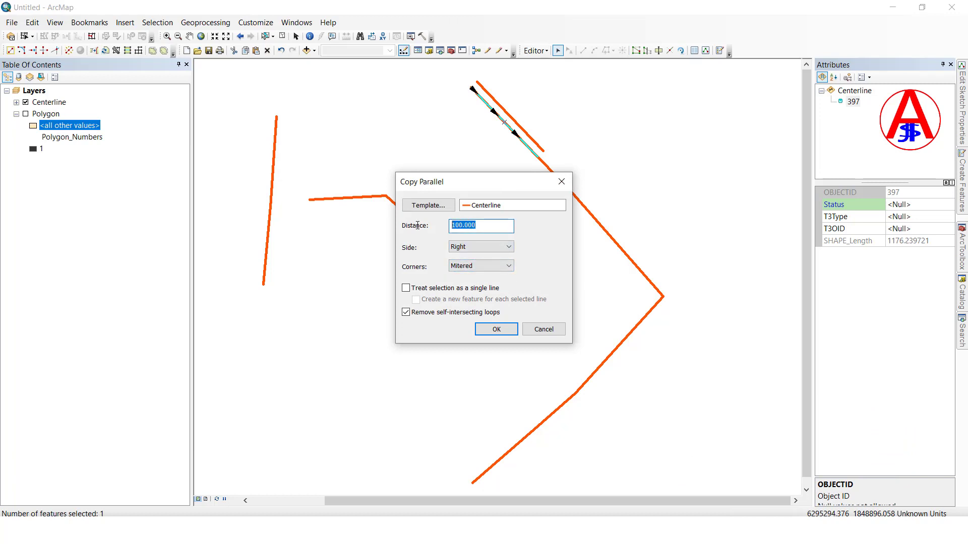
{"action": "type", "text": "1"}
{"action": "left_click", "coordinate": [496, 329]}
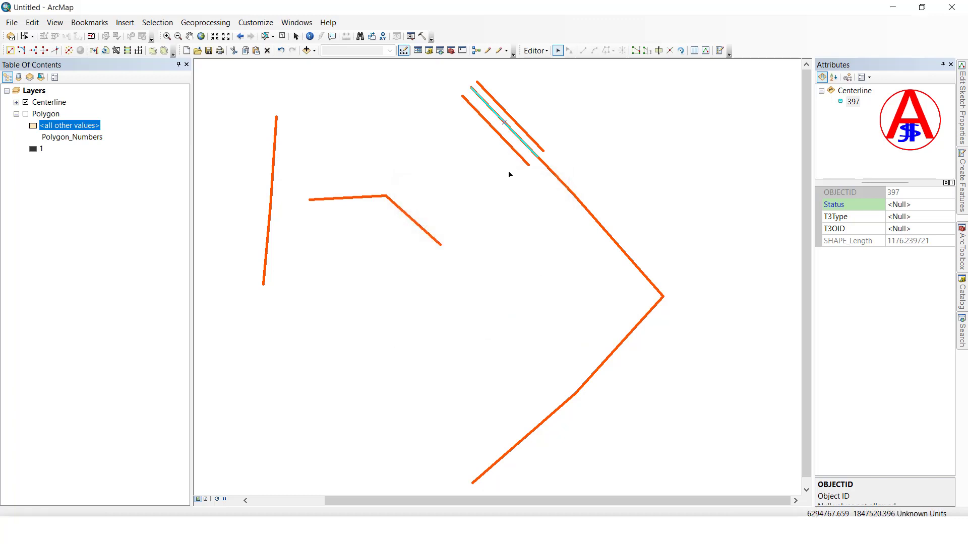
{"action": "left_click", "coordinate": [507, 156]}
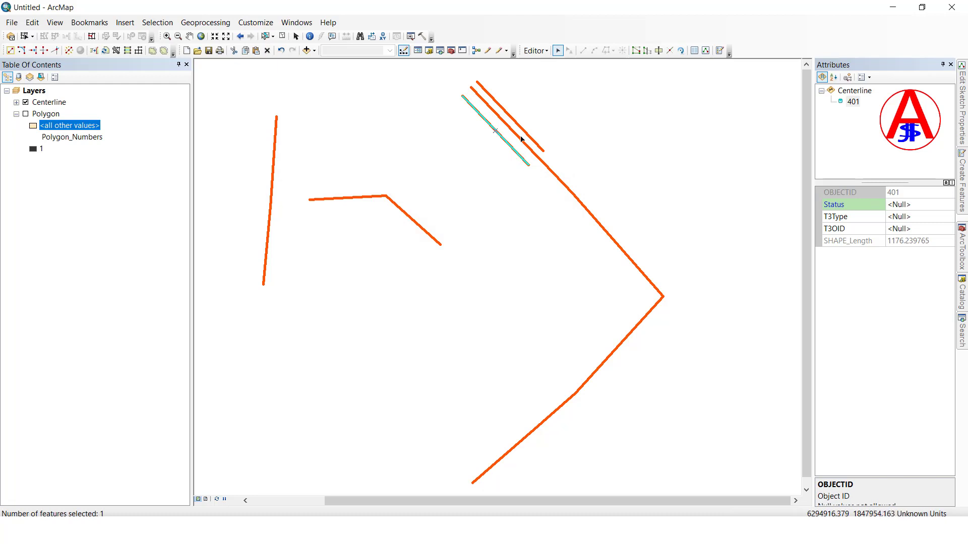
{"action": "left_click", "coordinate": [519, 140]}
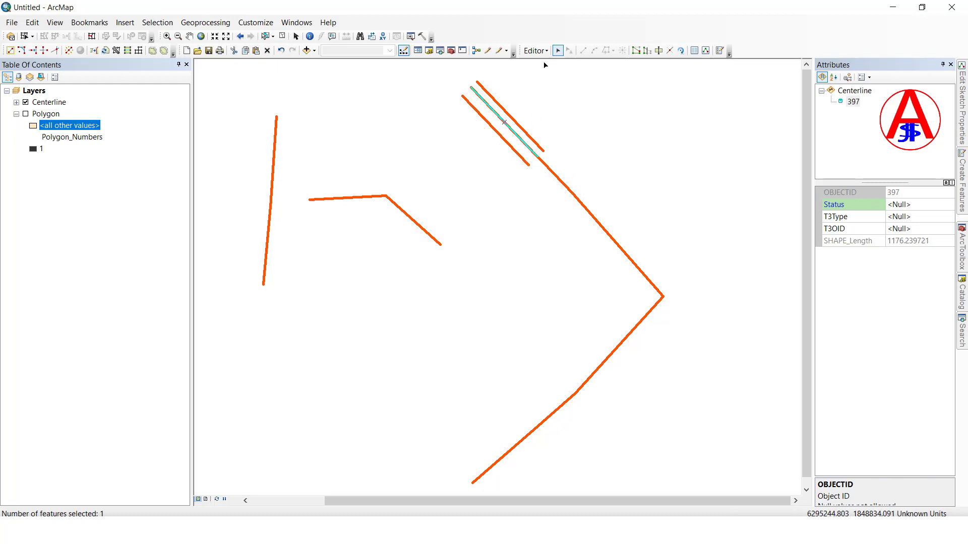
Copy segment 397 parallel with Side Both and Distance 250.
{"action": "left_click", "coordinate": [535, 50]}
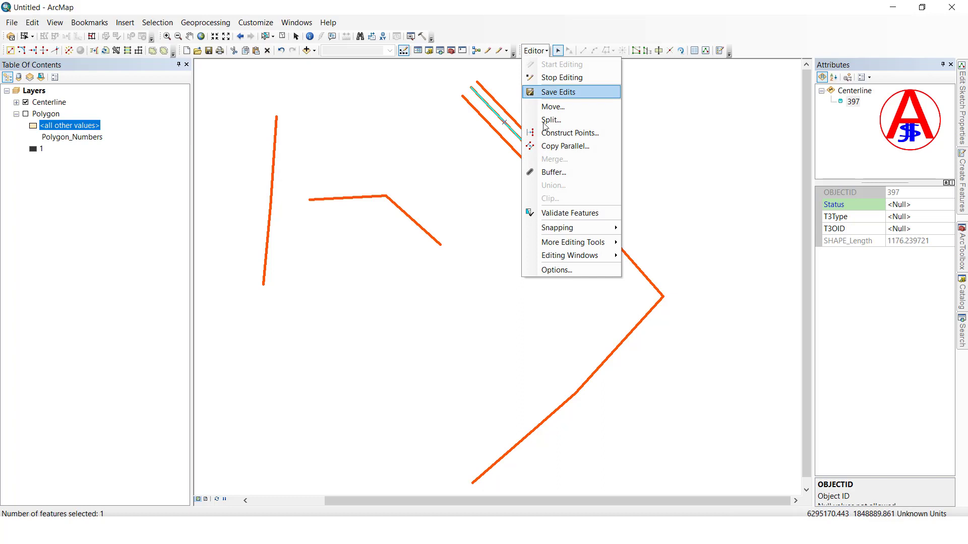
{"action": "left_click", "coordinate": [555, 146]}
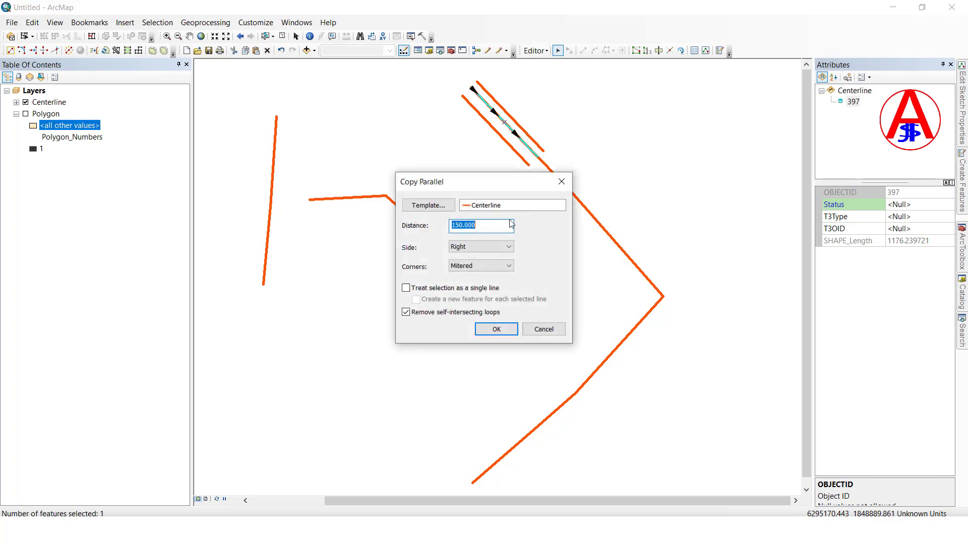
{"action": "left_click", "coordinate": [474, 249]}
{"action": "left_click", "coordinate": [471, 258]}
{"action": "left_click_drag", "start_coordinate": [482, 231], "coordinate": [438, 229]}
{"action": "type", "text": "25"}
{"action": "type", "text": "0"}
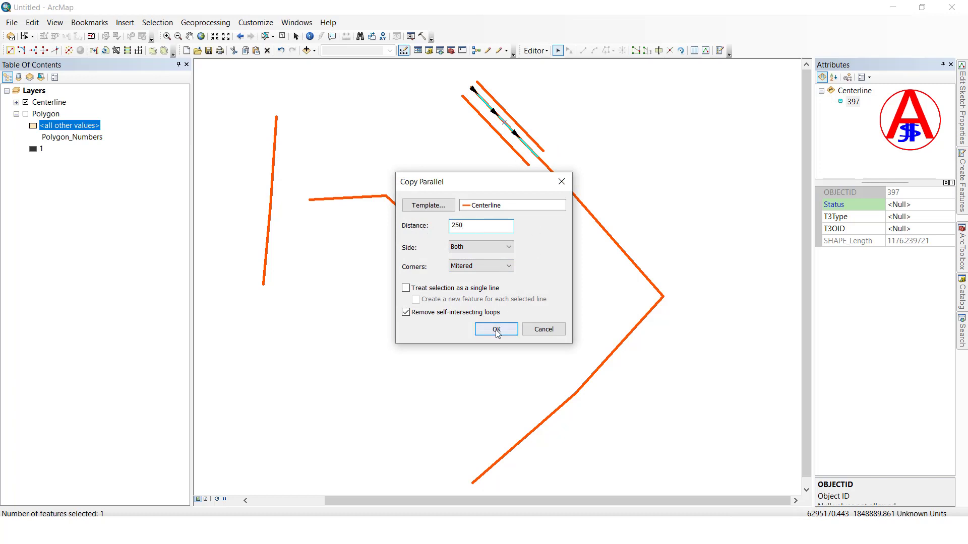
{"action": "left_click", "coordinate": [496, 329]}
Delete the parallel copies 400 and 403, then select long segment 384.
{"action": "left_click", "coordinate": [545, 135]}
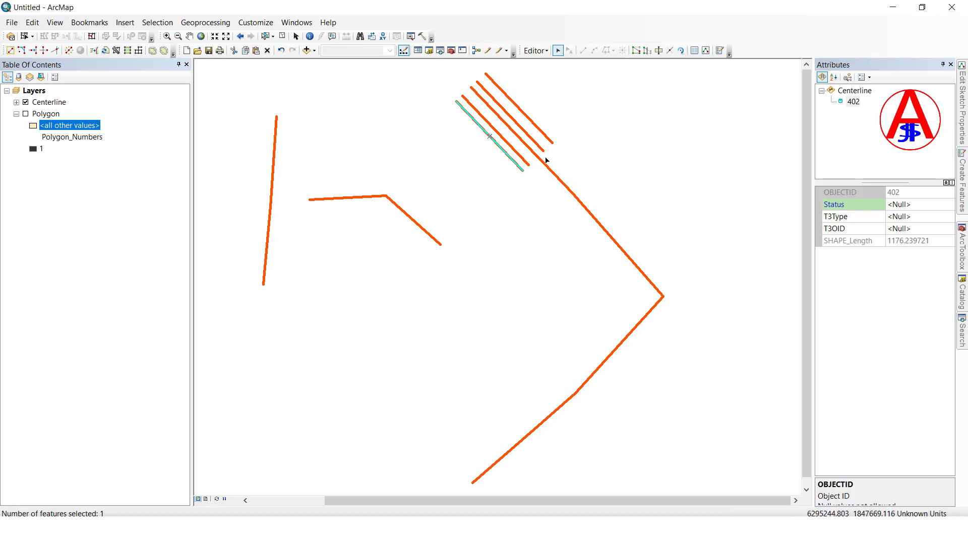
{"action": "left_click_drag", "start_coordinate": [543, 152], "coordinate": [558, 131]}
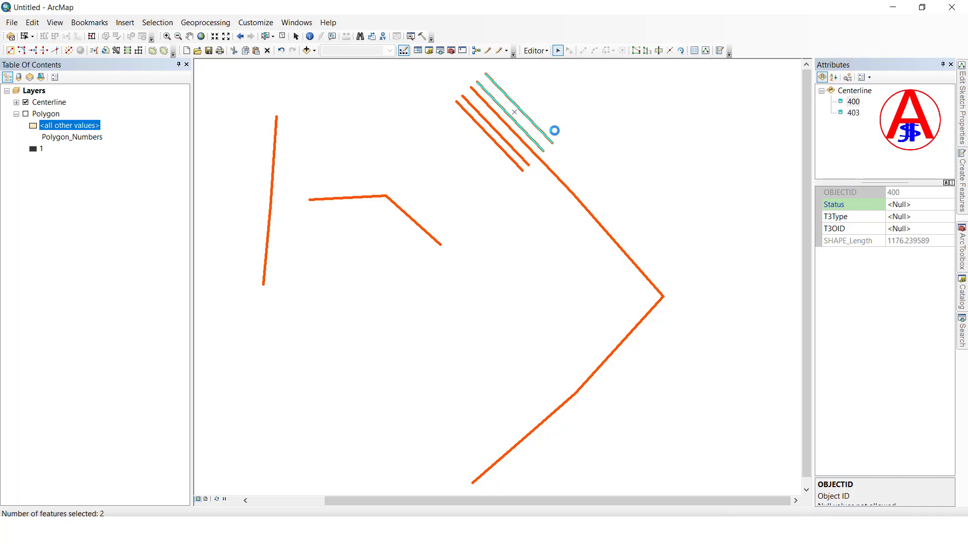
{"action": "key", "text": "Delete"}
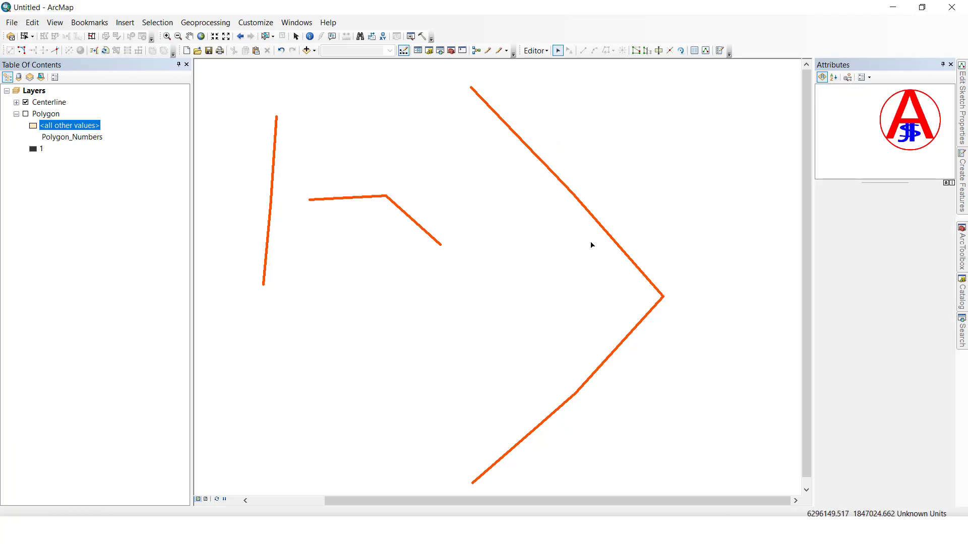
{"action": "left_click", "coordinate": [600, 236]}
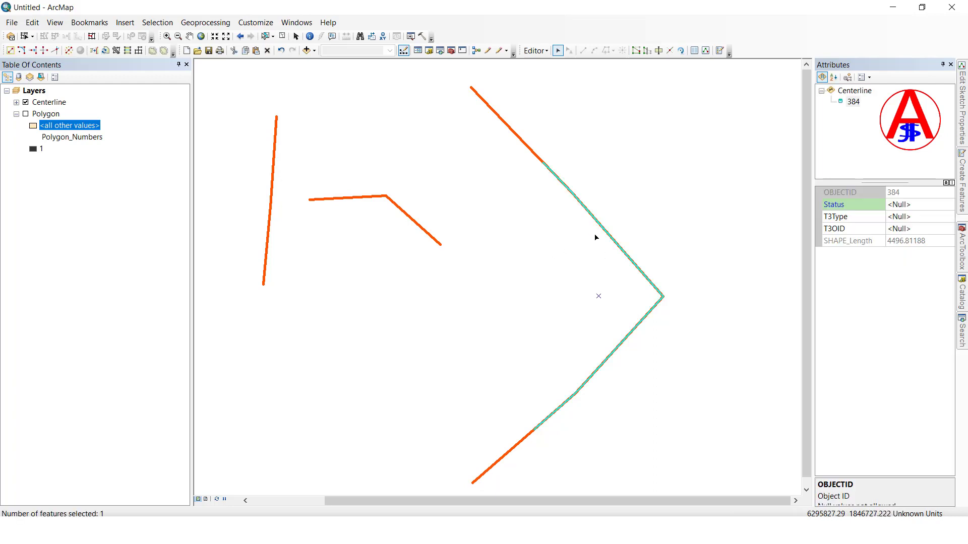
{"action": "left_click_drag", "start_coordinate": [516, 116], "coordinate": [481, 150]}
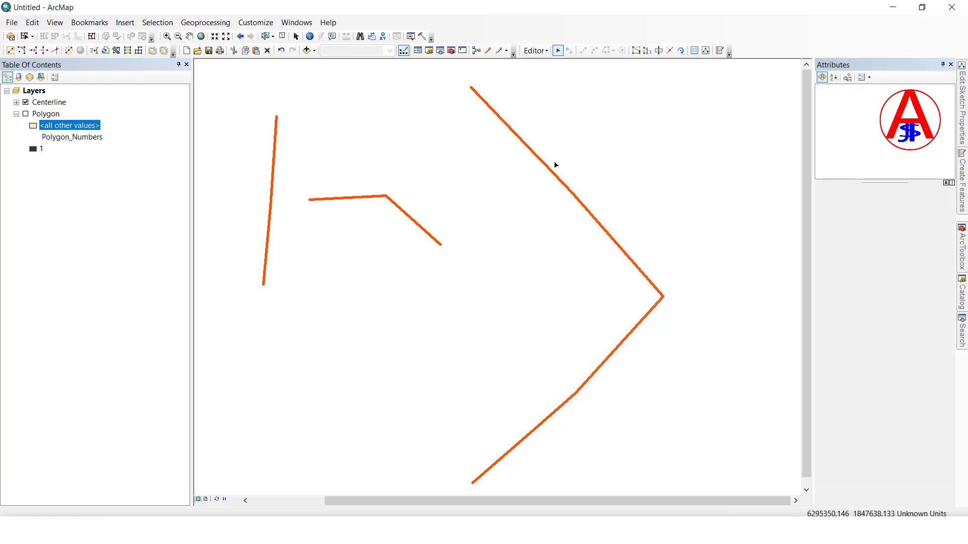
Locate segments 398 and 384 on the map from the Attributes window.
{"action": "left_click_drag", "start_coordinate": [575, 127], "coordinate": [483, 179]}
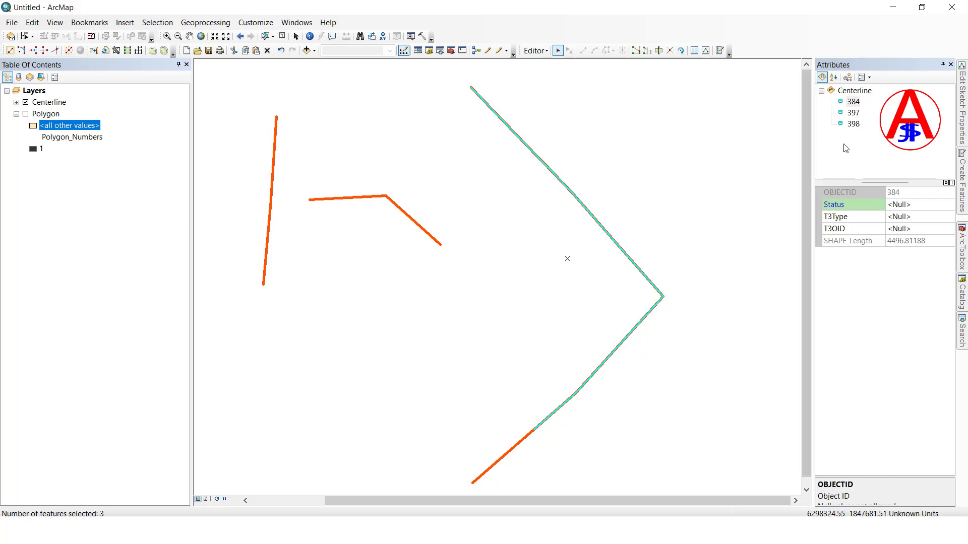
{"action": "left_click", "coordinate": [853, 124]}
{"action": "left_click", "coordinate": [853, 102]}
{"action": "left_click", "coordinate": [653, 139]}
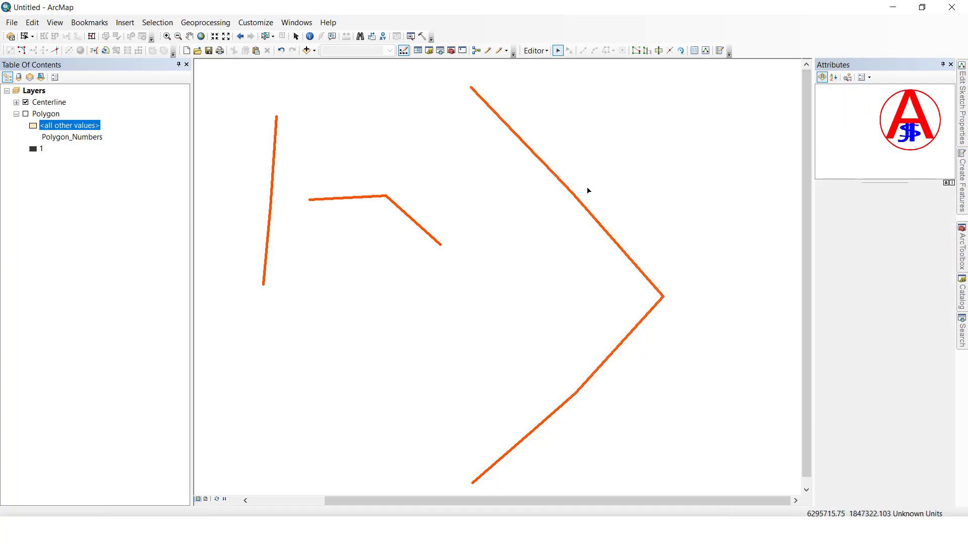
{"action": "left_click_drag", "start_coordinate": [588, 190], "coordinate": [566, 172]}
{"action": "left_click", "coordinate": [609, 131]}
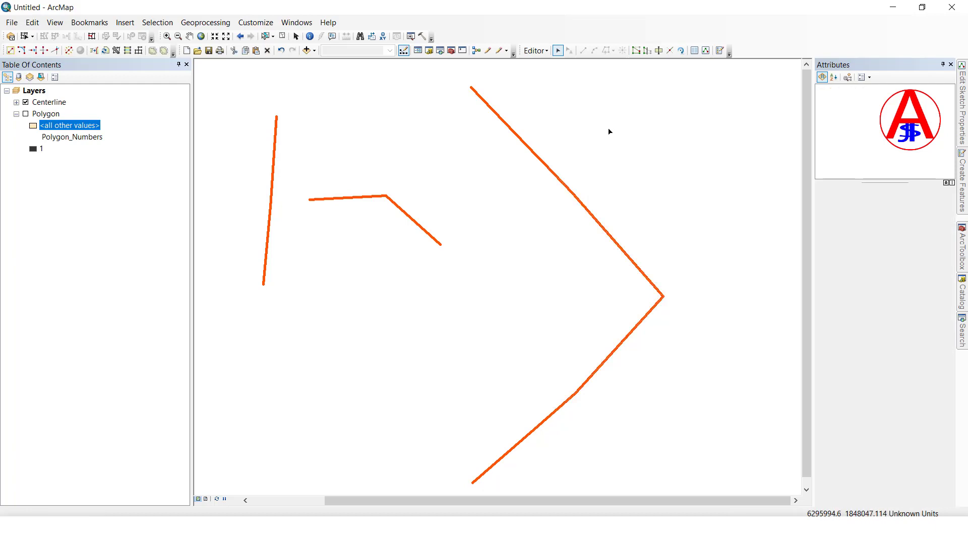
Check pieces 397, 398 and 384 individually, then box-select all three together.
{"action": "left_click_drag", "start_coordinate": [657, 102], "coordinate": [483, 201]}
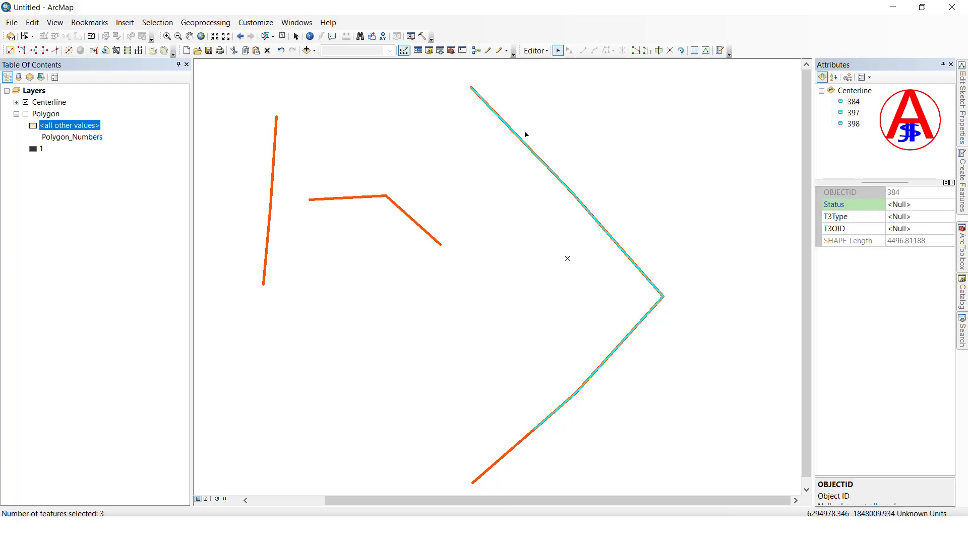
{"action": "left_click", "coordinate": [502, 141]}
{"action": "left_click", "coordinate": [539, 171]}
{"action": "left_click", "coordinate": [540, 161]}
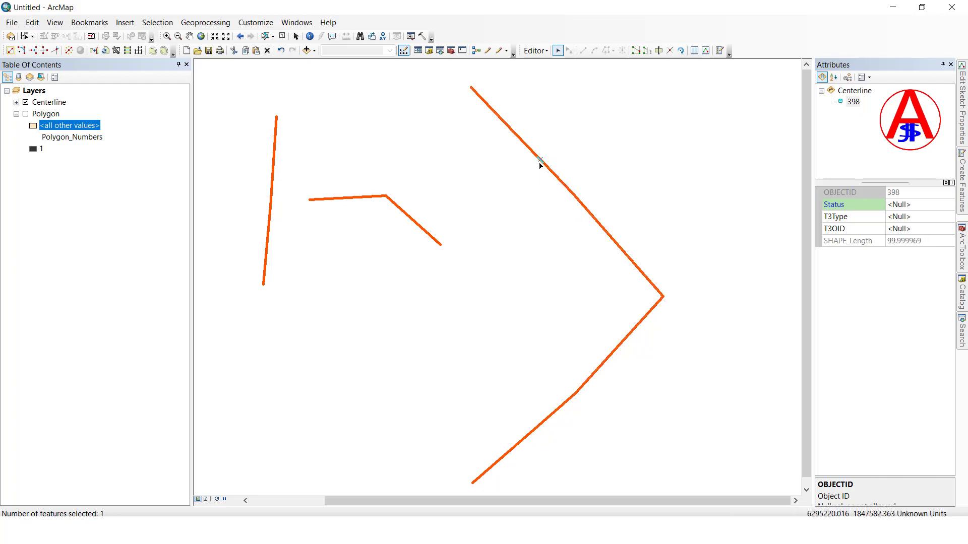
{"action": "left_click", "coordinate": [571, 194]}
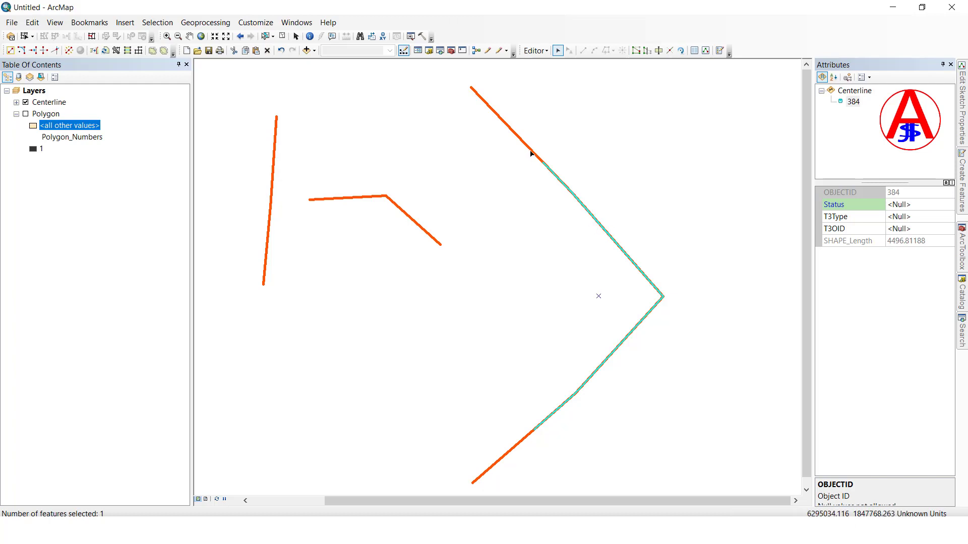
{"action": "left_click", "coordinate": [541, 124]}
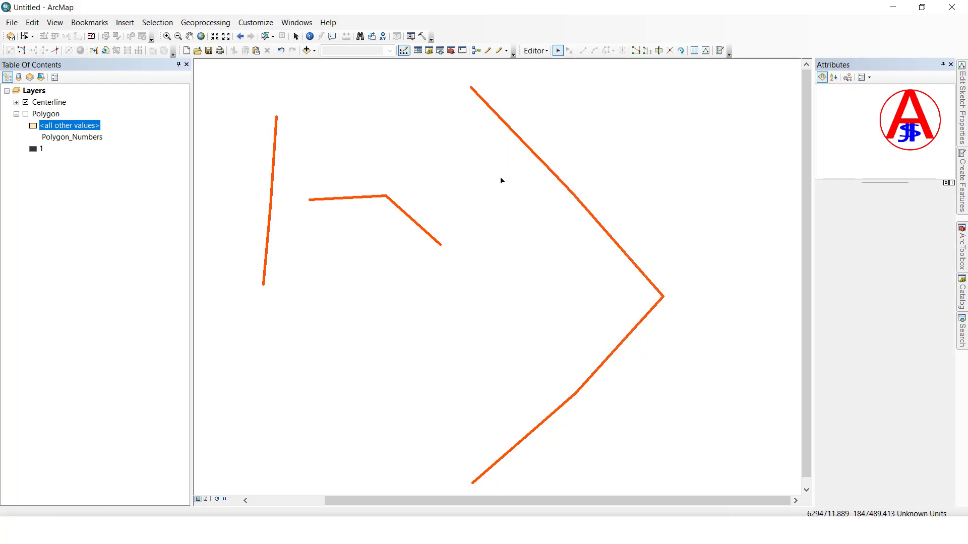
{"action": "left_click_drag", "start_coordinate": [501, 179], "coordinate": [555, 140]}
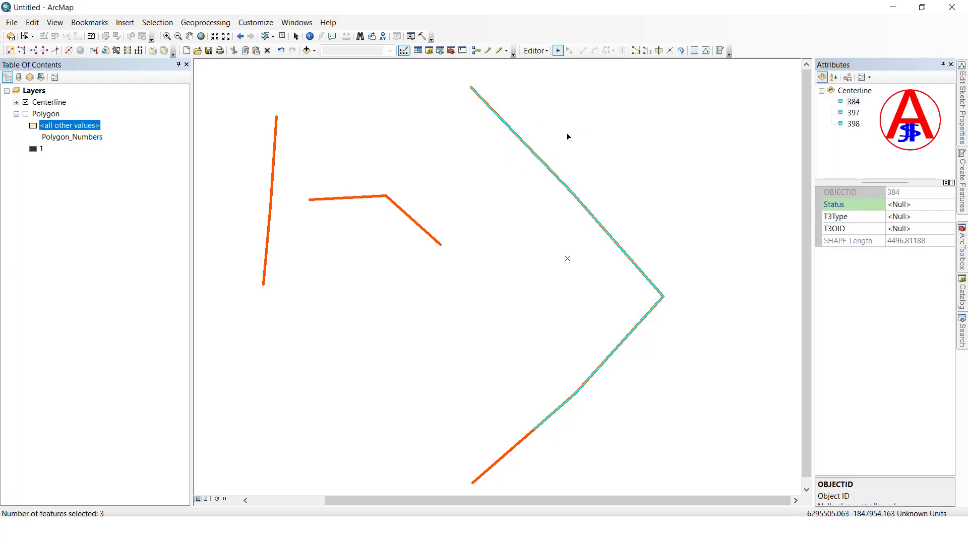
Start Editor > Merge and identify pieces 384, 397 and 398 in the merge list.
{"action": "left_click", "coordinate": [535, 51]}
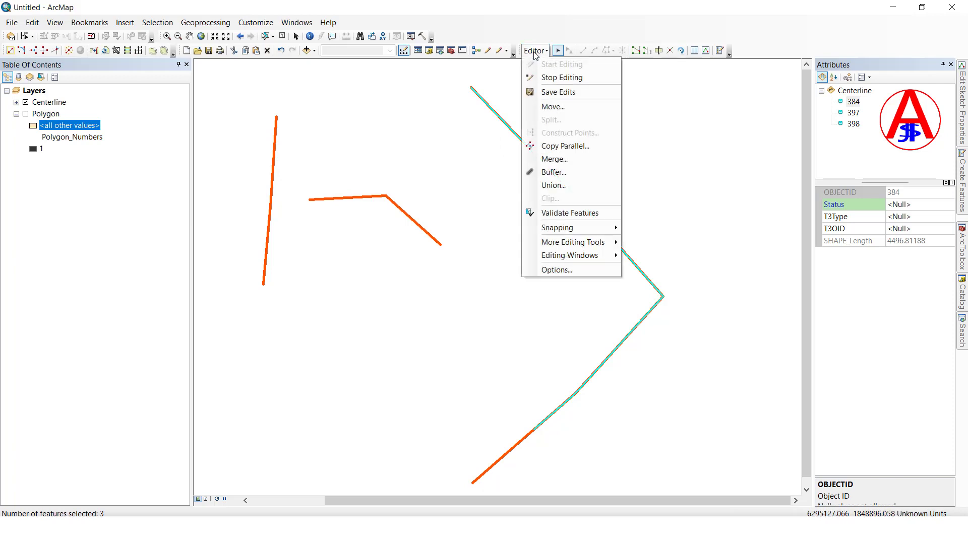
{"action": "left_click", "coordinate": [555, 160]}
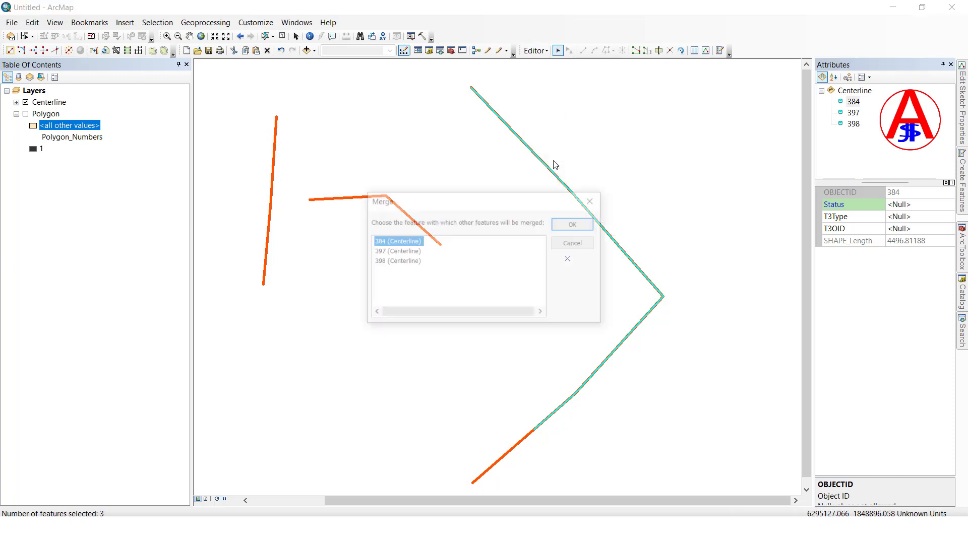
{"action": "left_click_drag", "start_coordinate": [379, 151], "coordinate": [374, 150]}
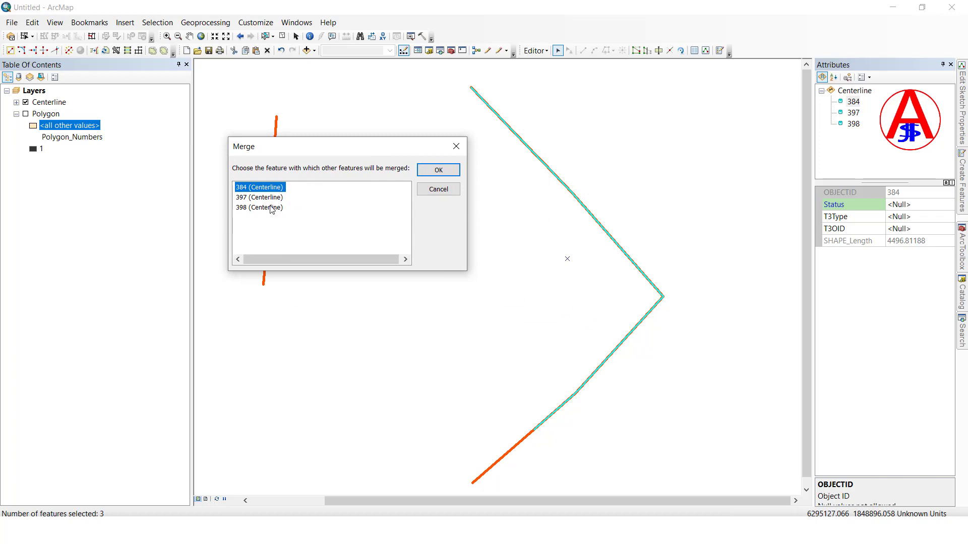
{"action": "left_click", "coordinate": [256, 190]}
{"action": "left_click", "coordinate": [258, 190]}
{"action": "left_click", "coordinate": [261, 191]}
{"action": "left_click", "coordinate": [266, 198]}
{"action": "left_click", "coordinate": [265, 208]}
{"action": "left_click", "coordinate": [268, 196]}
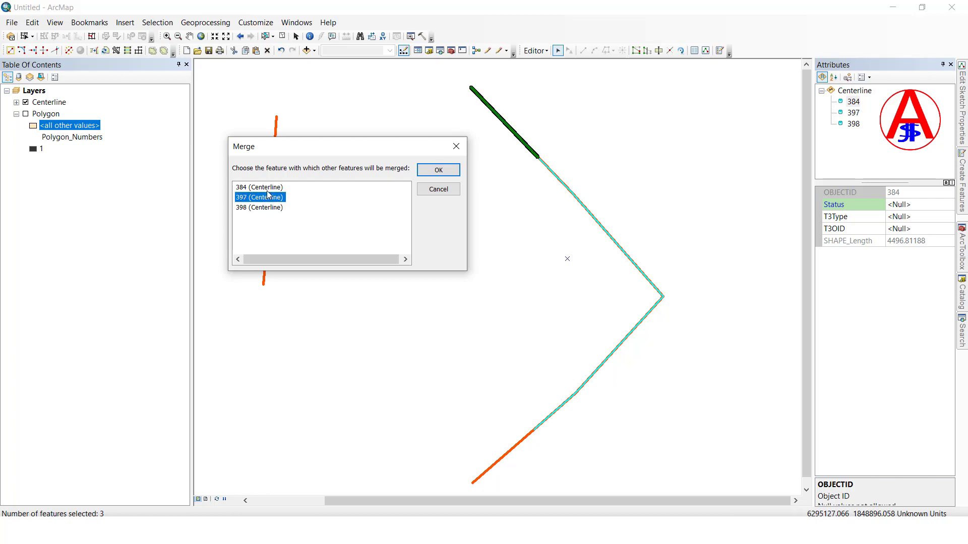
Merge the pieces keeping feature 384, then clear the selection.
{"action": "left_click", "coordinate": [263, 189]}
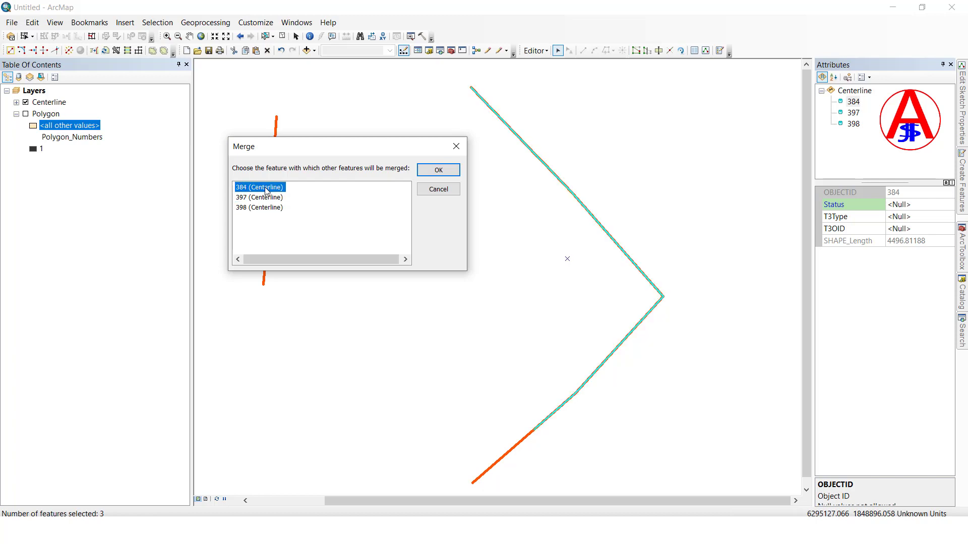
{"action": "left_click", "coordinate": [259, 191]}
{"action": "left_click", "coordinate": [272, 191]}
{"action": "left_click", "coordinate": [439, 172]}
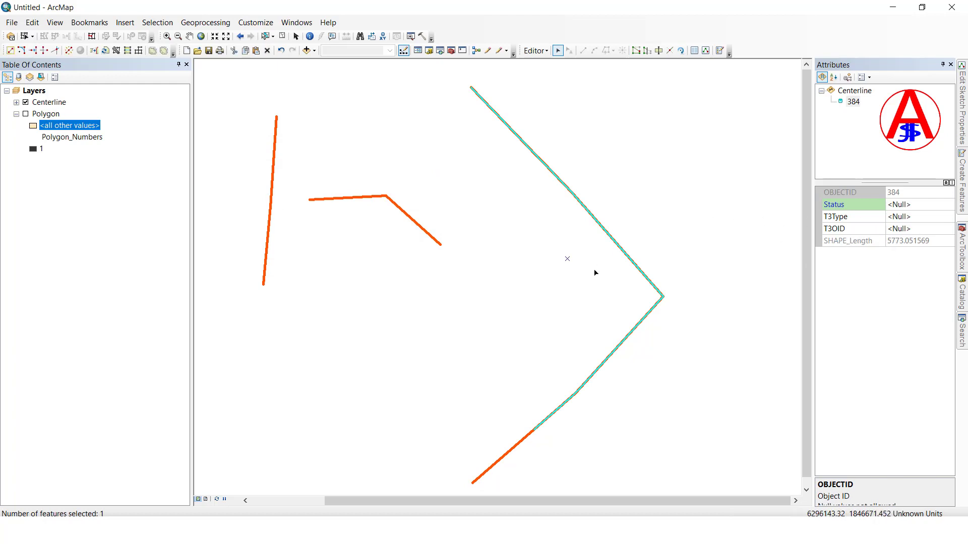
{"action": "left_click", "coordinate": [654, 211]}
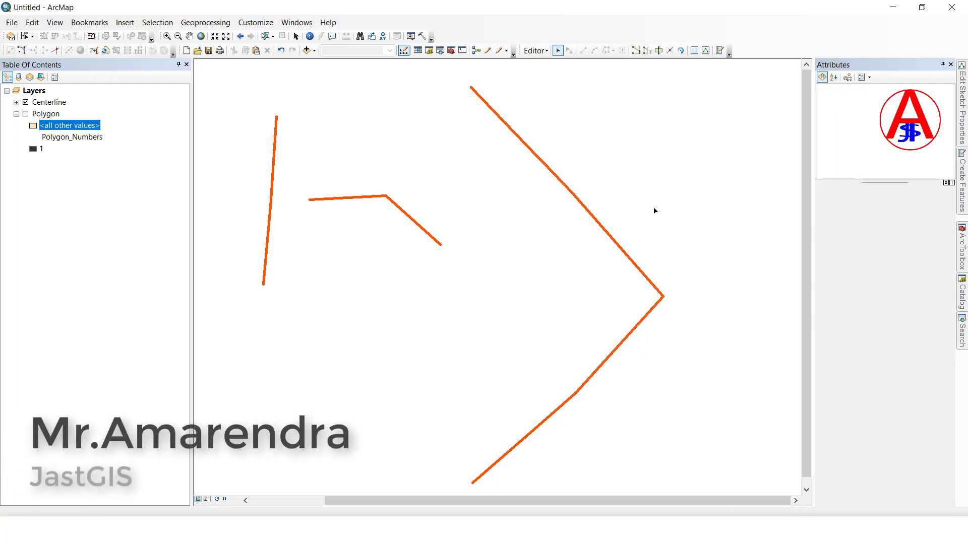
Give centerline feature 384 a T3Type of 1.
{"action": "left_click_drag", "start_coordinate": [629, 206], "coordinate": [597, 263]}
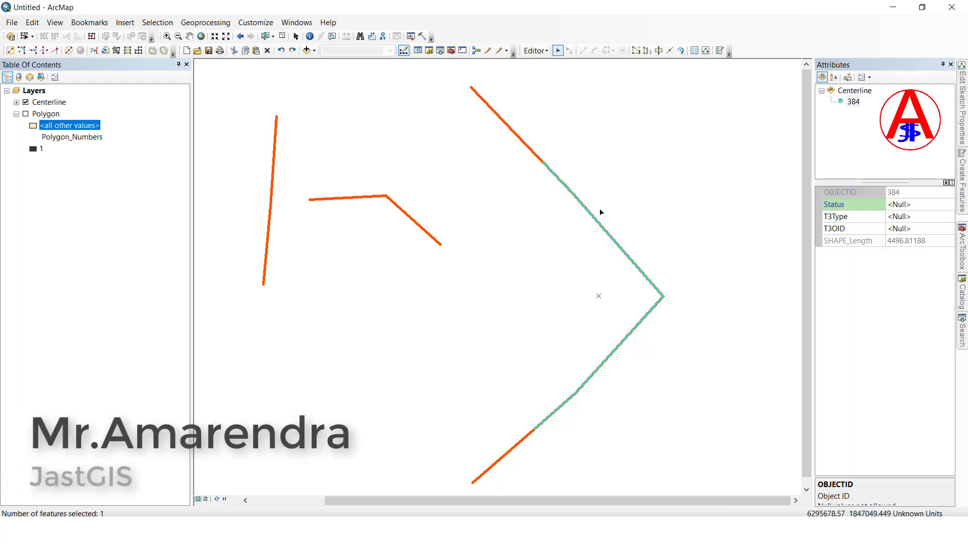
{"action": "left_click", "coordinate": [908, 216]}
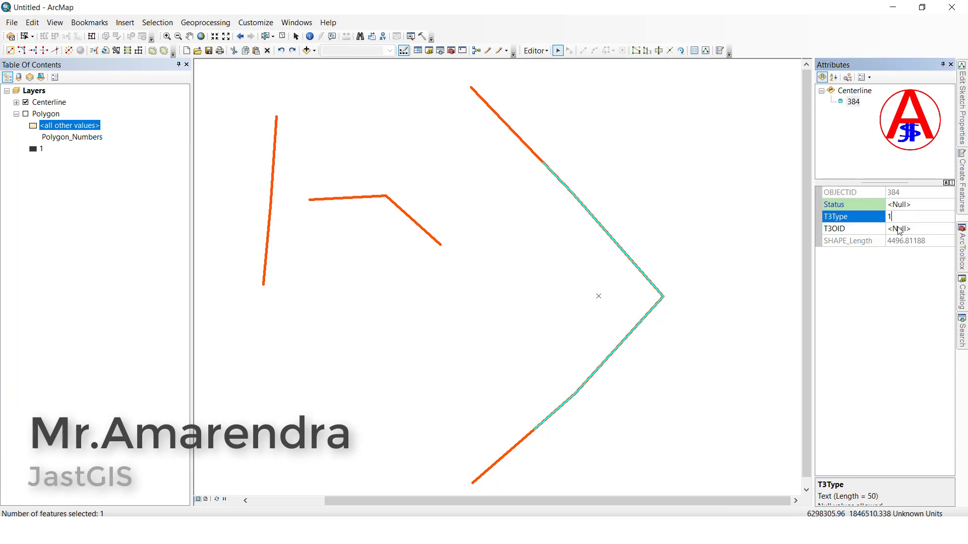
{"action": "left_click", "coordinate": [590, 174]}
Select all three pieces of the bent centerline: 384, 397 and 398.
{"action": "left_click_drag", "start_coordinate": [569, 149], "coordinate": [558, 172]}
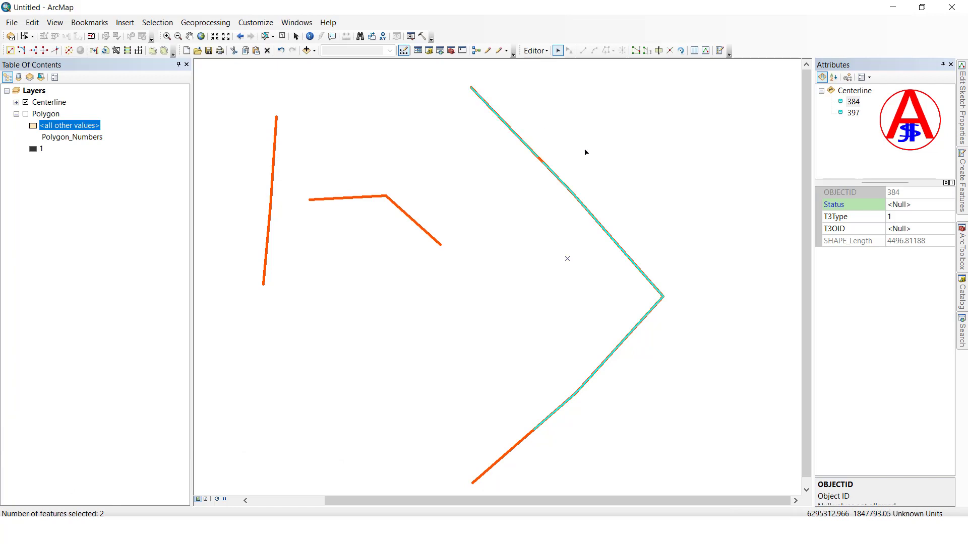
{"action": "left_click", "coordinate": [852, 115]}
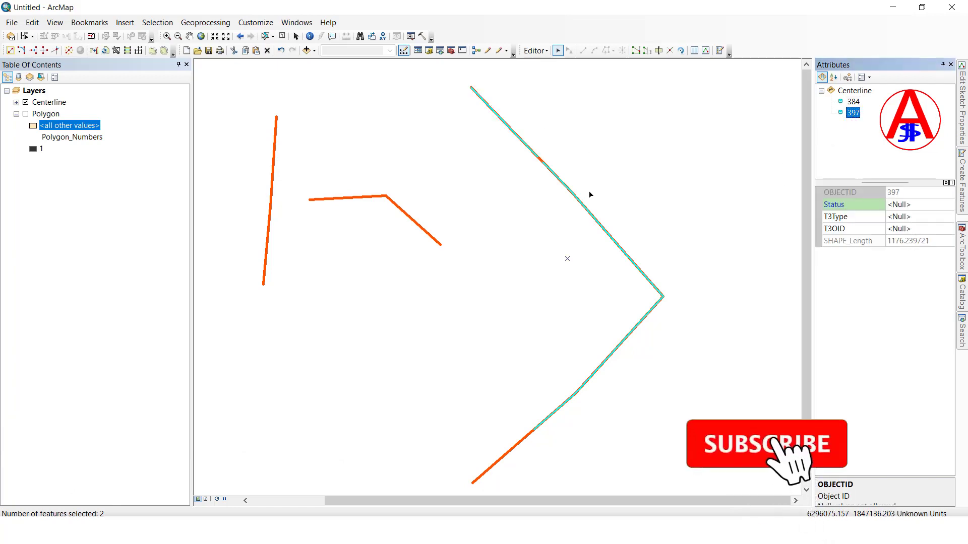
{"action": "left_click", "coordinate": [543, 162]}
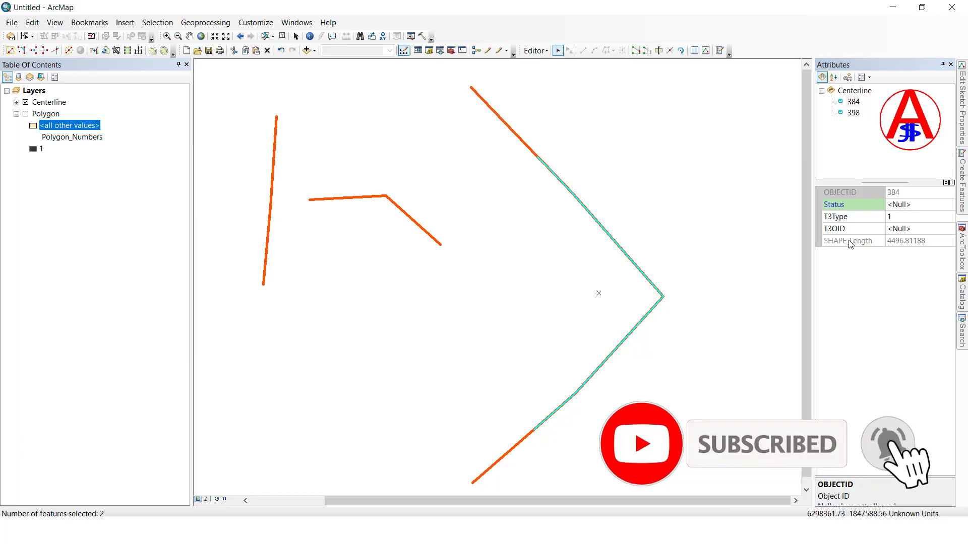
{"action": "left_click_drag", "start_coordinate": [621, 222], "coordinate": [608, 245]}
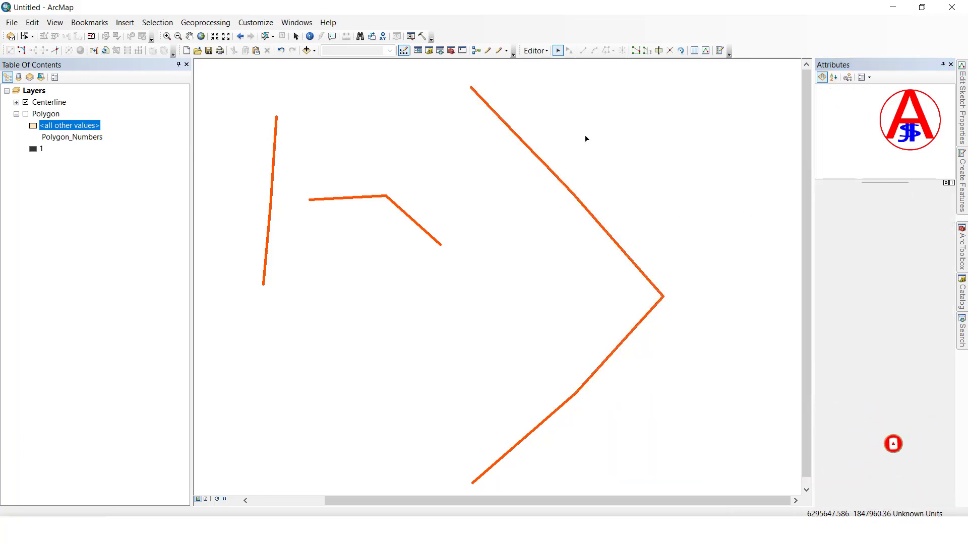
{"action": "left_click_drag", "start_coordinate": [585, 136], "coordinate": [512, 188]}
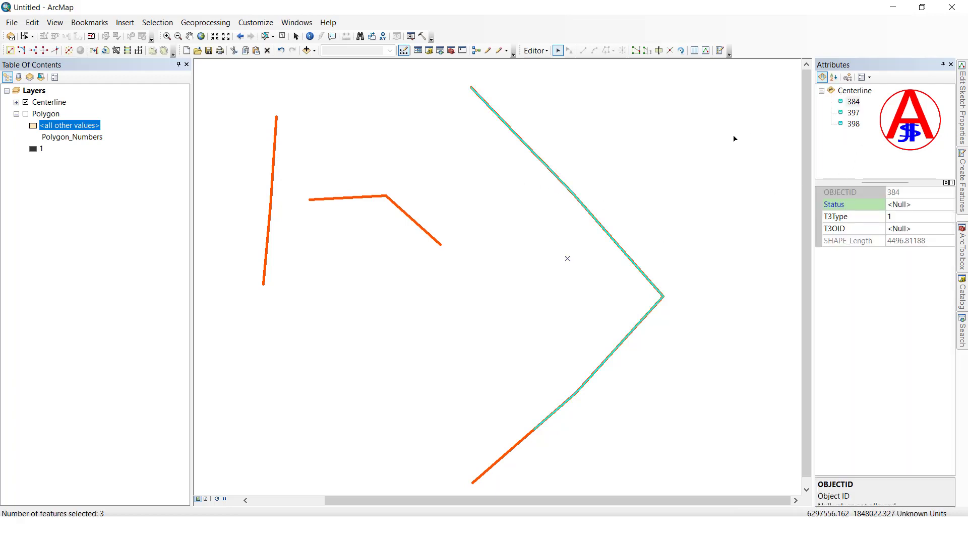
Enter T3Type 3 for piece 398, comparing it with pieces 397 and 384.
{"action": "left_click", "coordinate": [857, 126]}
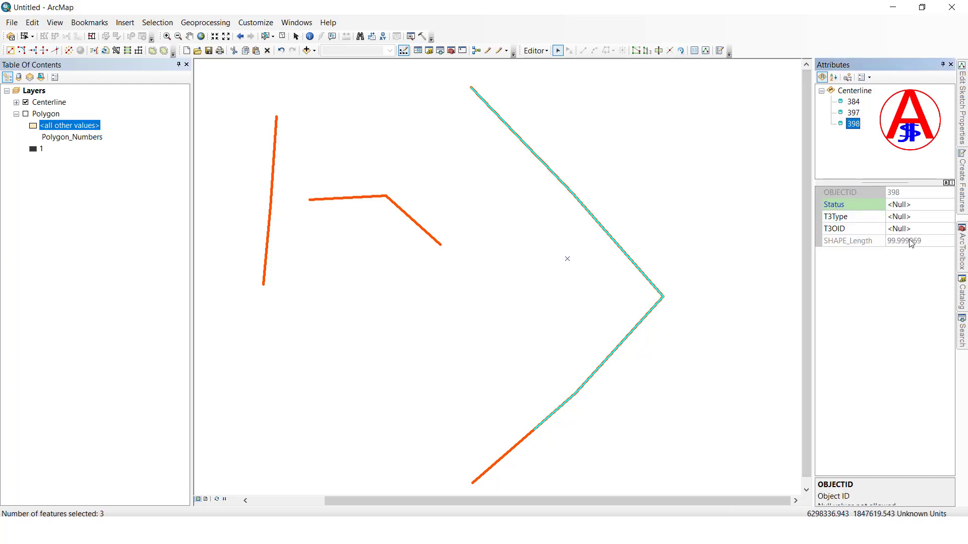
{"action": "left_click", "coordinate": [853, 113]}
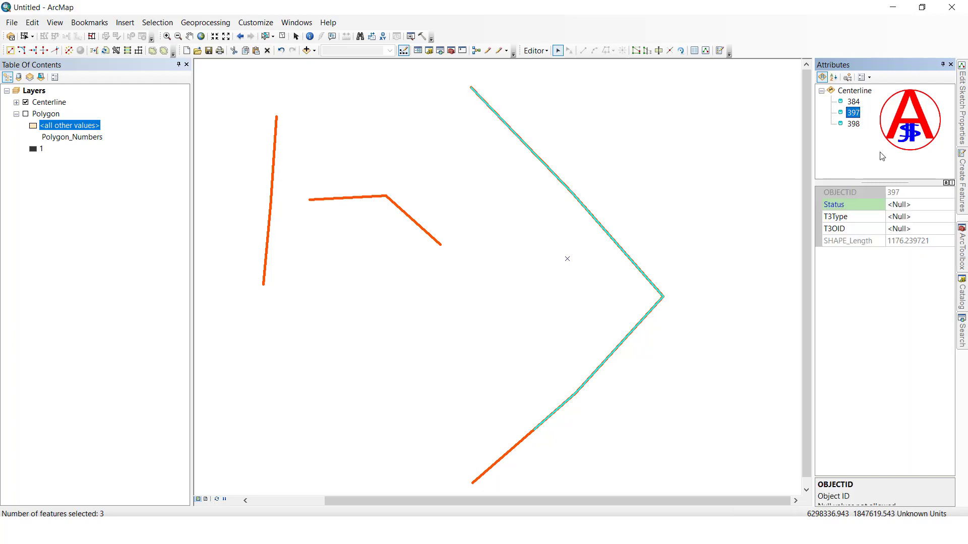
{"action": "left_click", "coordinate": [854, 102]}
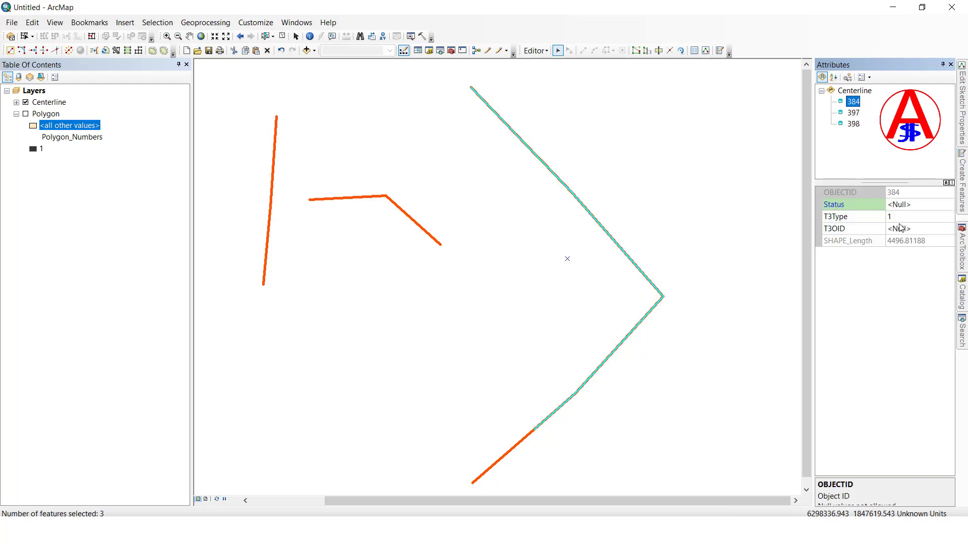
{"action": "left_click", "coordinate": [854, 124]}
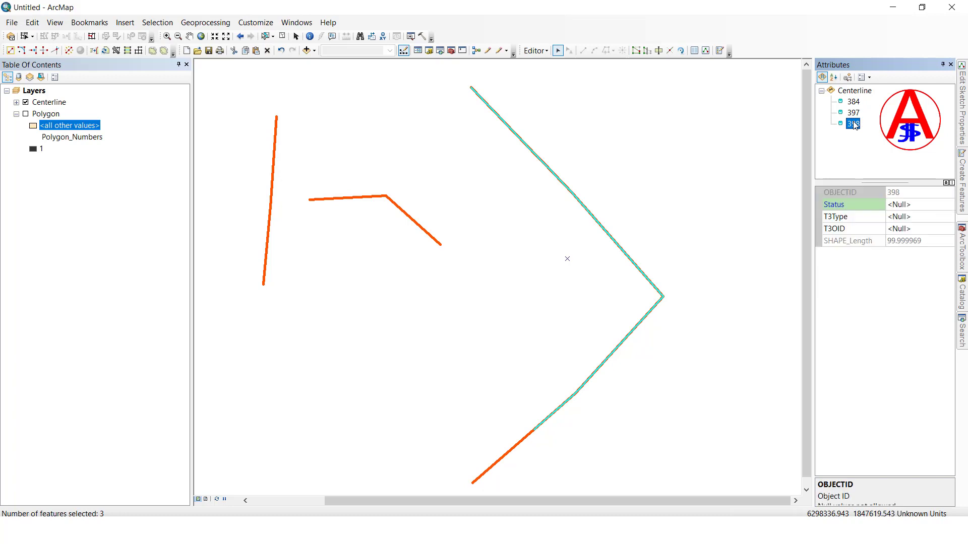
{"action": "left_click", "coordinate": [905, 217]}
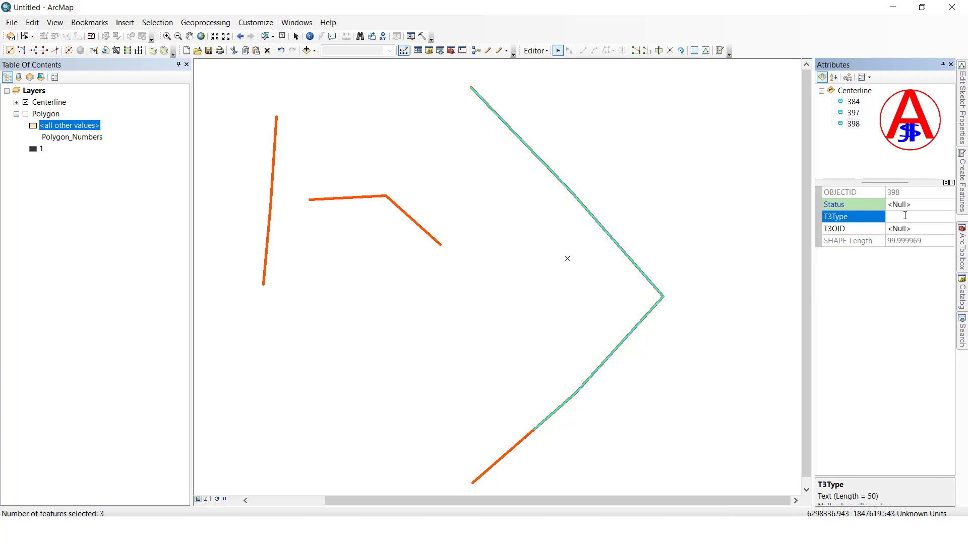
{"action": "key", "text": "Return"}
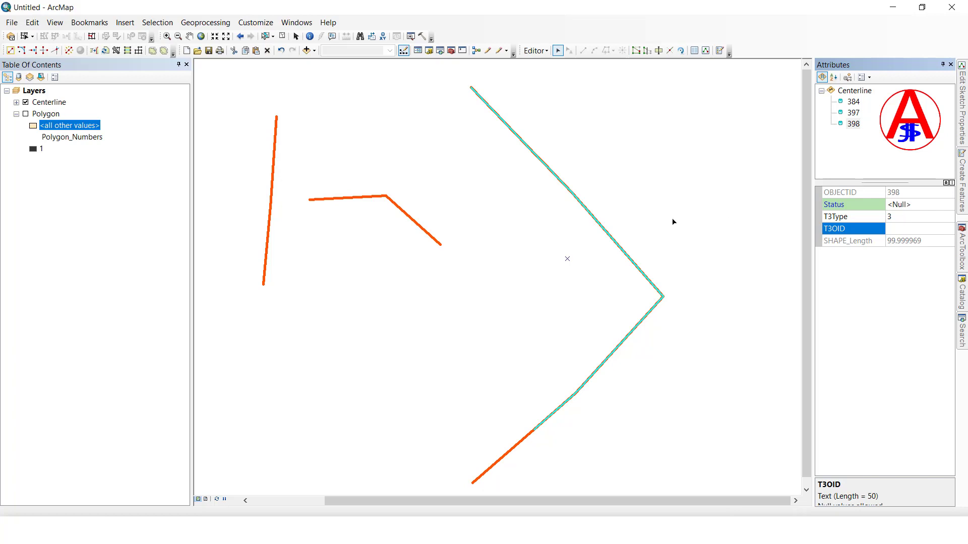
{"action": "left_click", "coordinate": [858, 113]}
{"action": "left_click", "coordinate": [857, 104]}
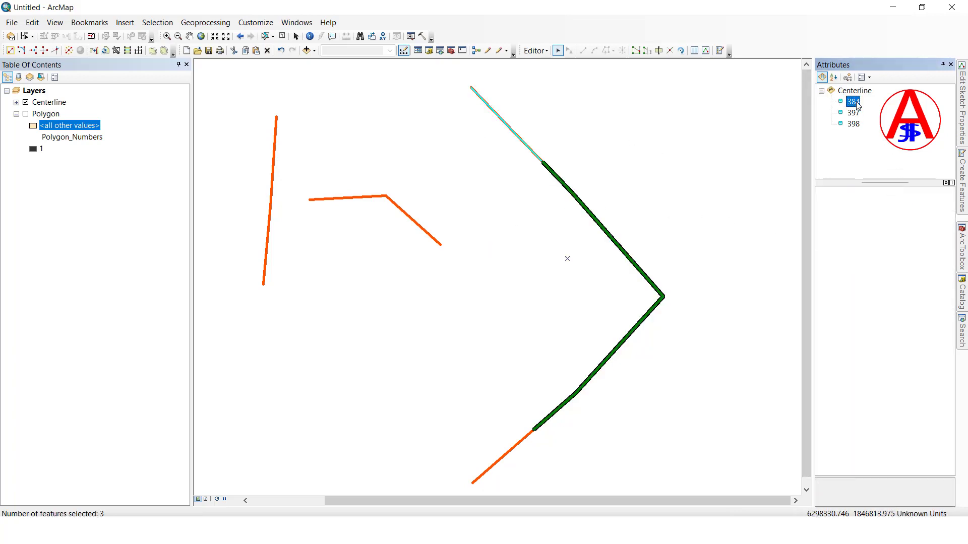
{"action": "left_click", "coordinate": [854, 125]}
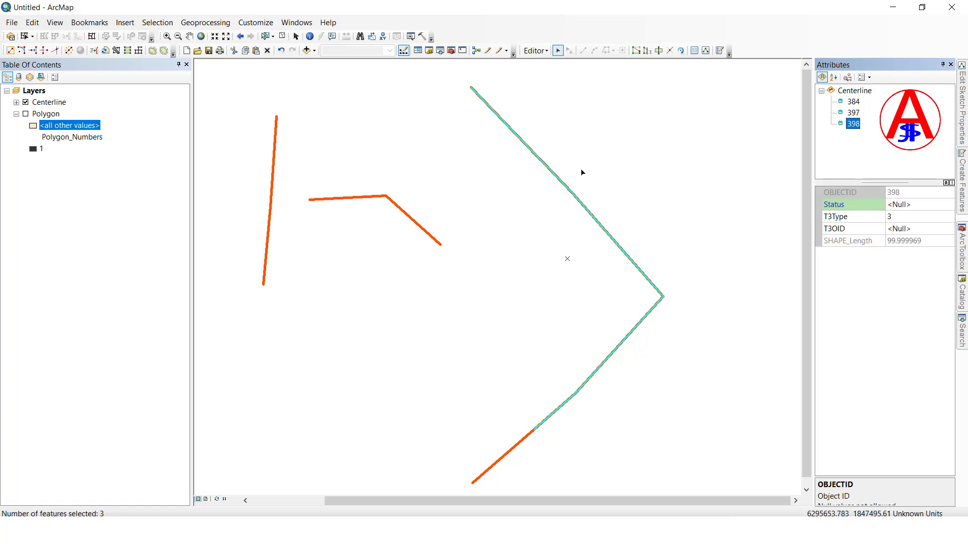
Merge pieces 384, 397 and 398 with Editor > Merge, keeping 398 (Centerline).
{"action": "left_click", "coordinate": [535, 51]}
{"action": "left_click", "coordinate": [552, 159]}
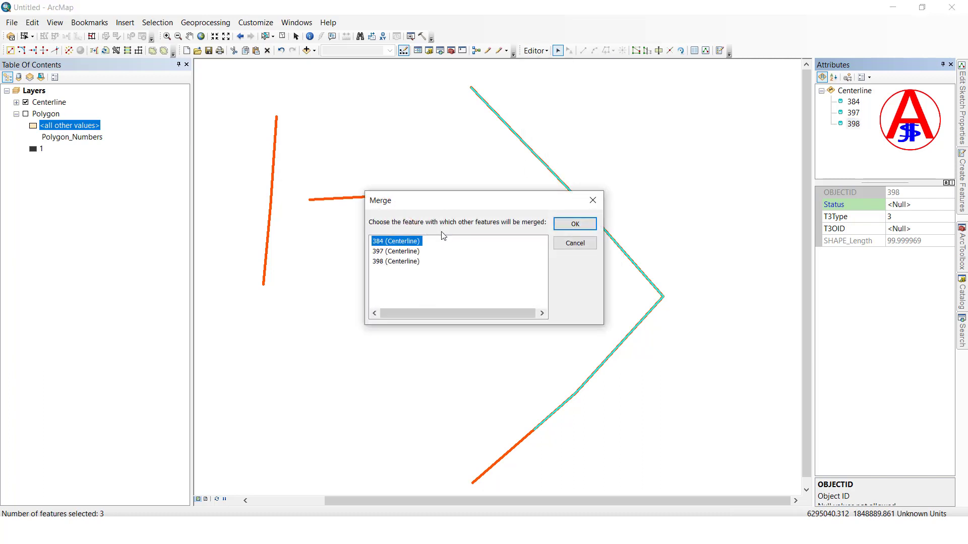
{"action": "left_click", "coordinate": [399, 252]}
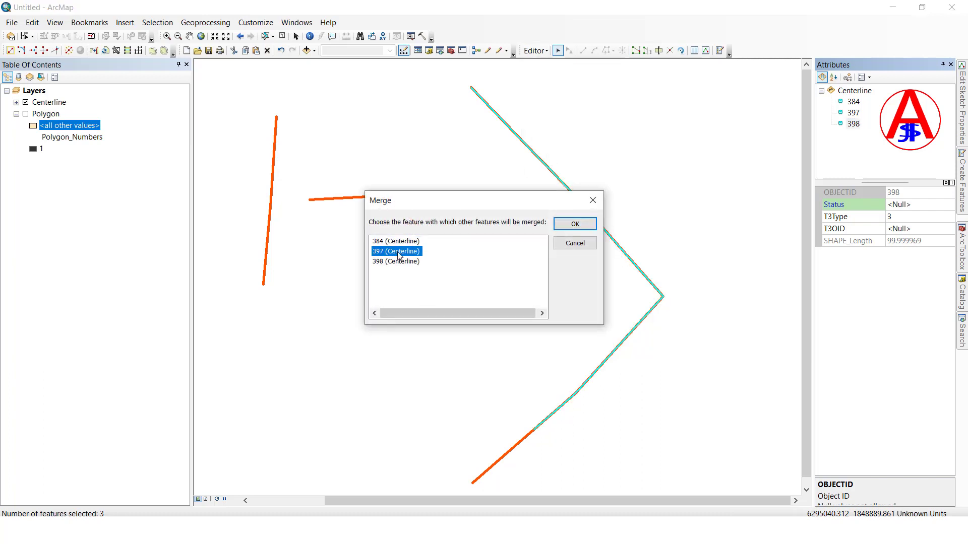
{"action": "left_click", "coordinate": [400, 253]}
{"action": "left_click", "coordinate": [403, 251]}
{"action": "left_click", "coordinate": [404, 254]}
{"action": "left_click", "coordinate": [402, 262]}
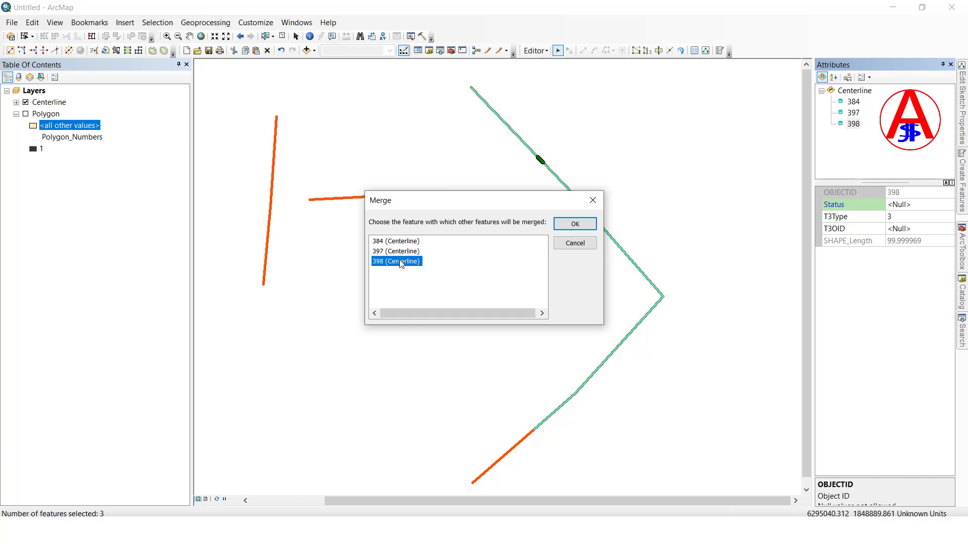
{"action": "left_click", "coordinate": [402, 263]}
{"action": "left_click", "coordinate": [564, 224]}
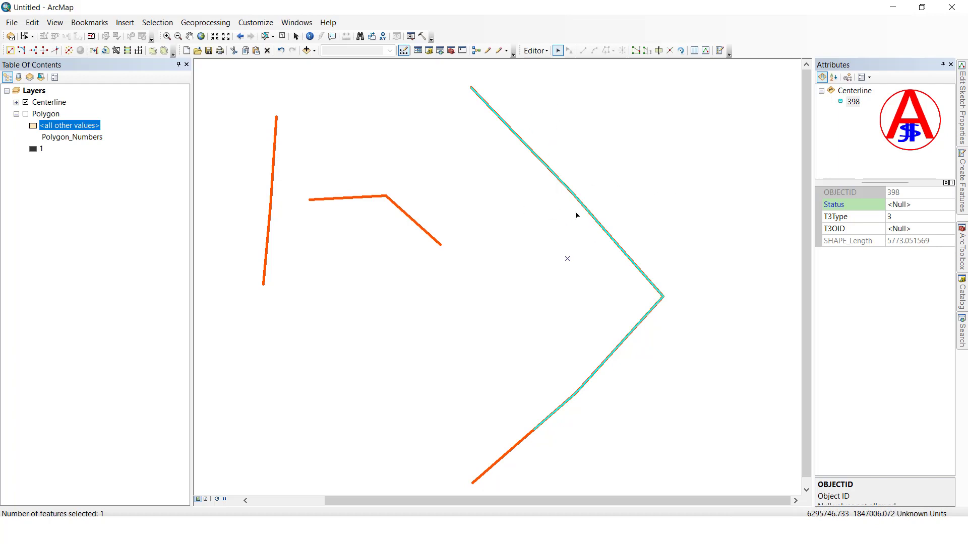
Create a 100-unit buffer outline around merged line 398 with Editor > Buffer.
{"action": "left_click", "coordinate": [547, 51]}
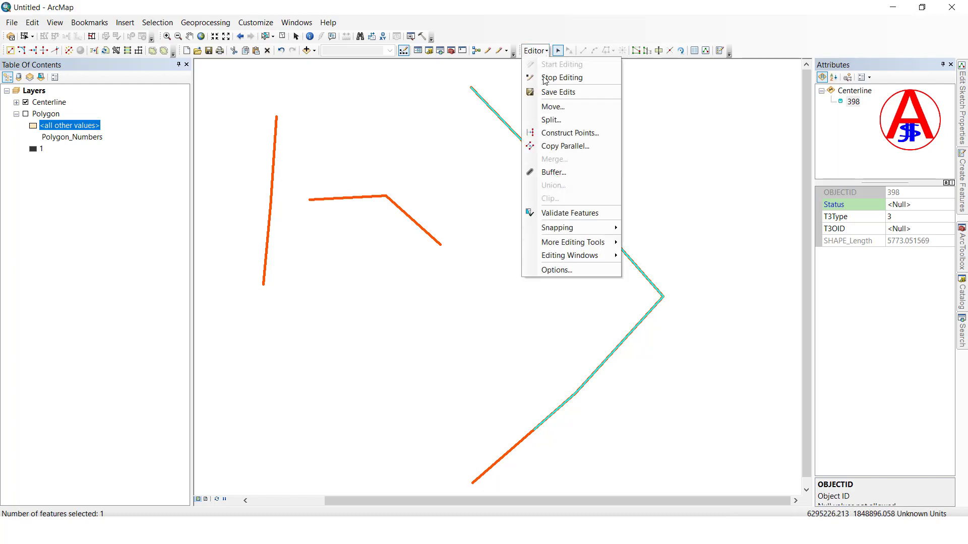
{"action": "left_click", "coordinate": [555, 172]}
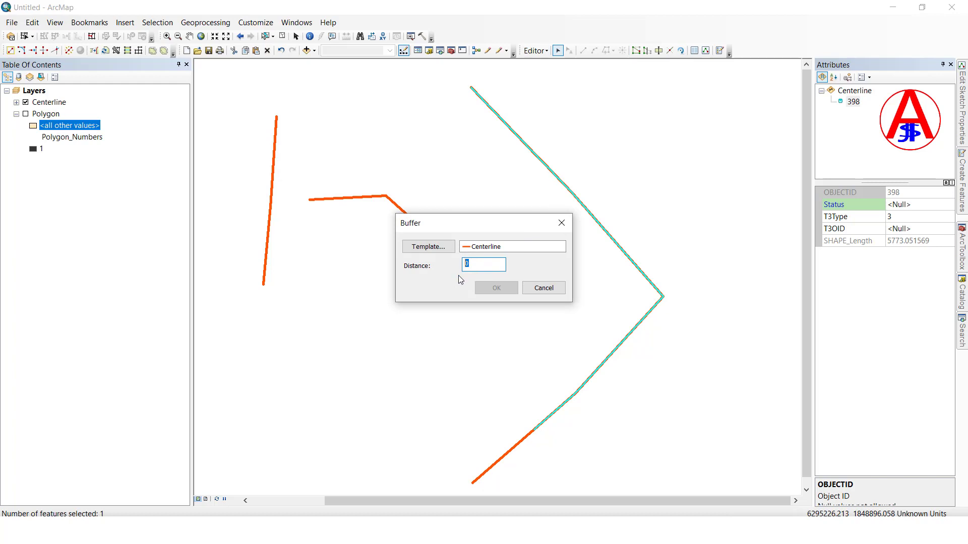
{"action": "type", "text": "100"}
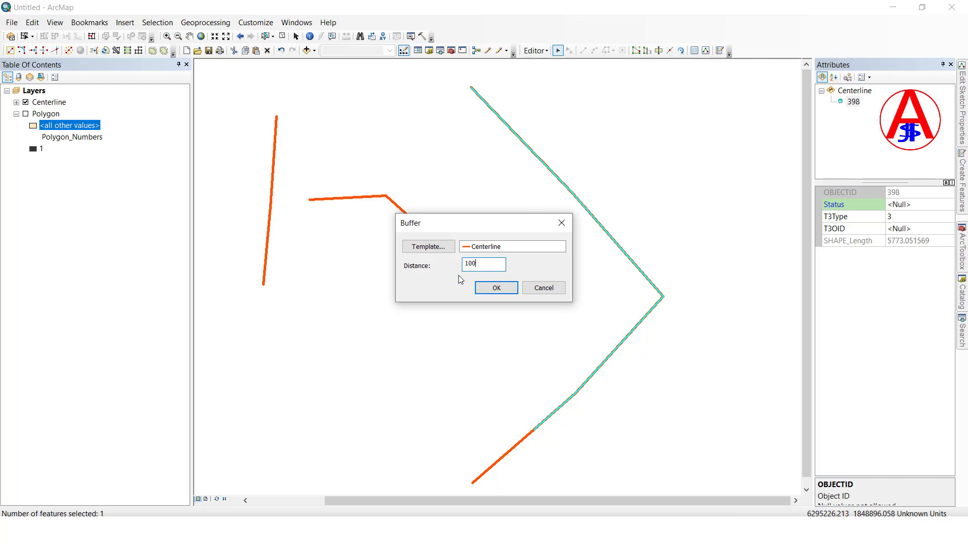
{"action": "key", "text": "Return"}
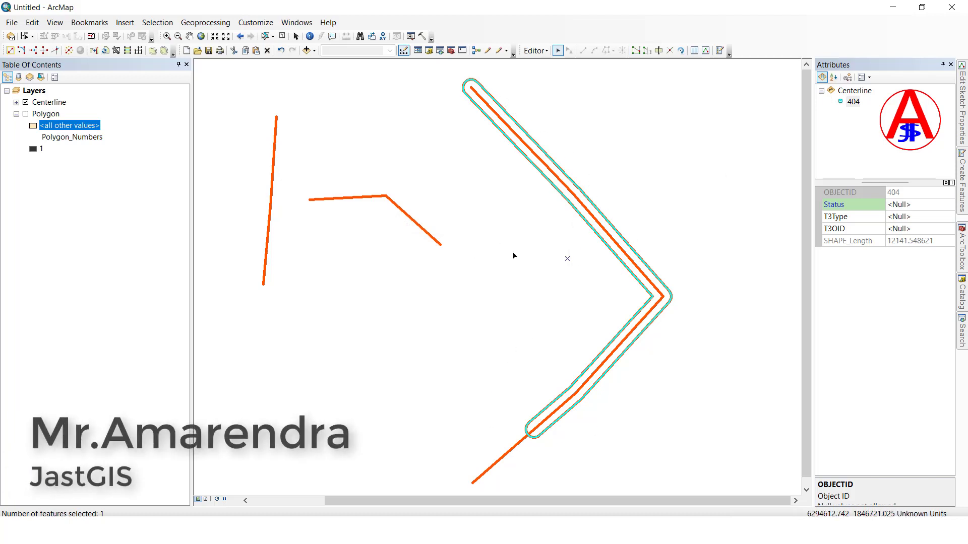
Reselect the new buffer outline, then the merged centre line.
{"action": "left_click", "coordinate": [586, 244]}
{"action": "left_click", "coordinate": [600, 238]}
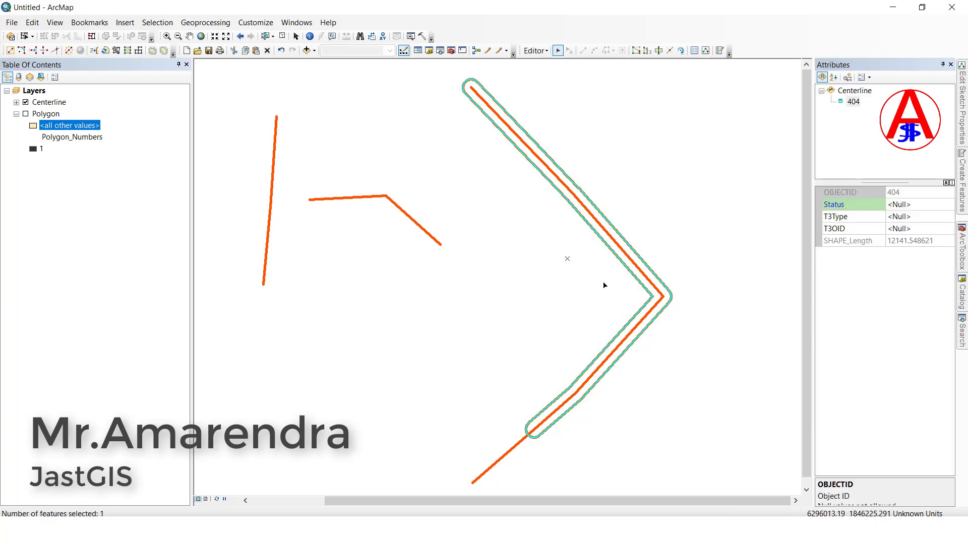
{"action": "left_click", "coordinate": [635, 264]}
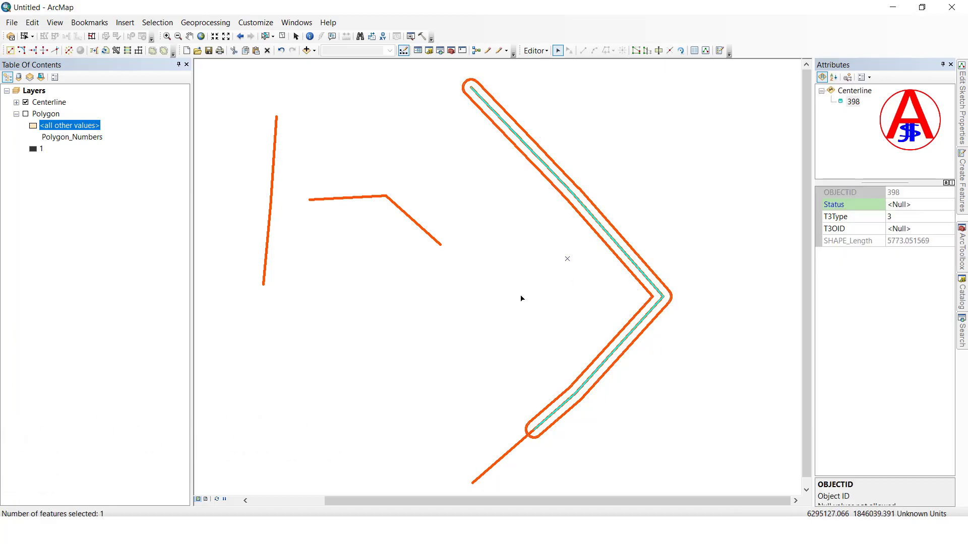
Select lower-left segment 399 together with merged centre line 398.
{"action": "left_click", "coordinate": [536, 51]}
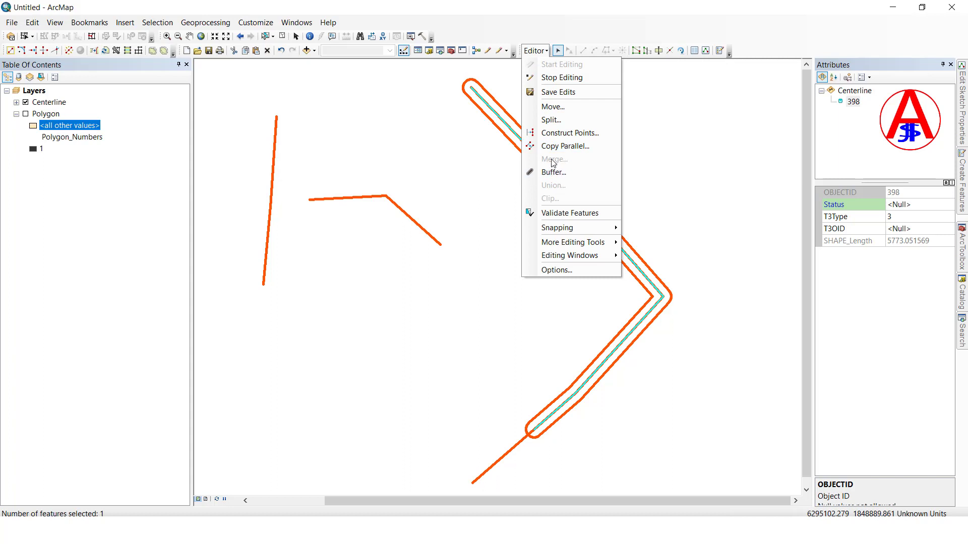
{"action": "left_click", "coordinate": [492, 353]}
{"action": "left_click", "coordinate": [494, 458]}
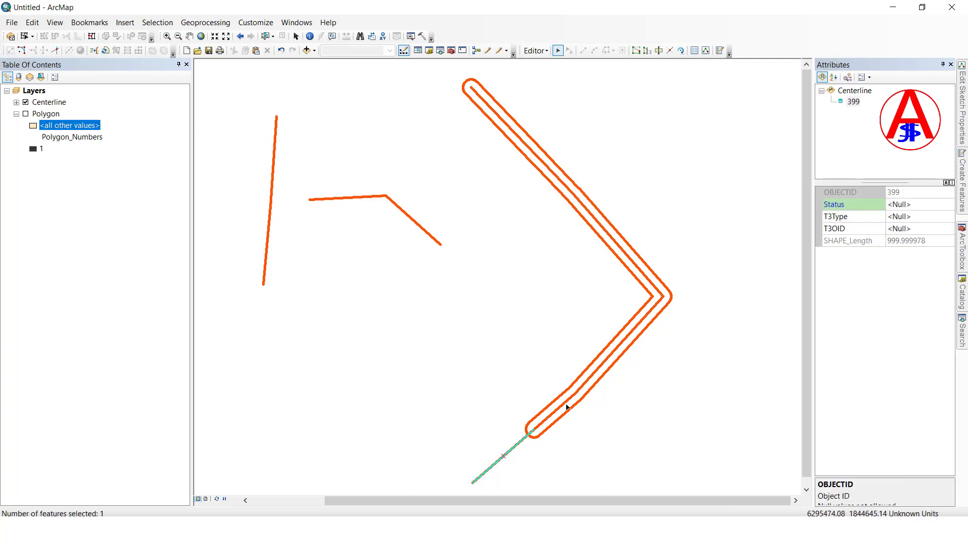
{"action": "left_click", "coordinate": [566, 407], "text": "shift"}
Buffer both selected lines by 150 units with Editor > Buffer.
{"action": "left_click", "coordinate": [536, 50]}
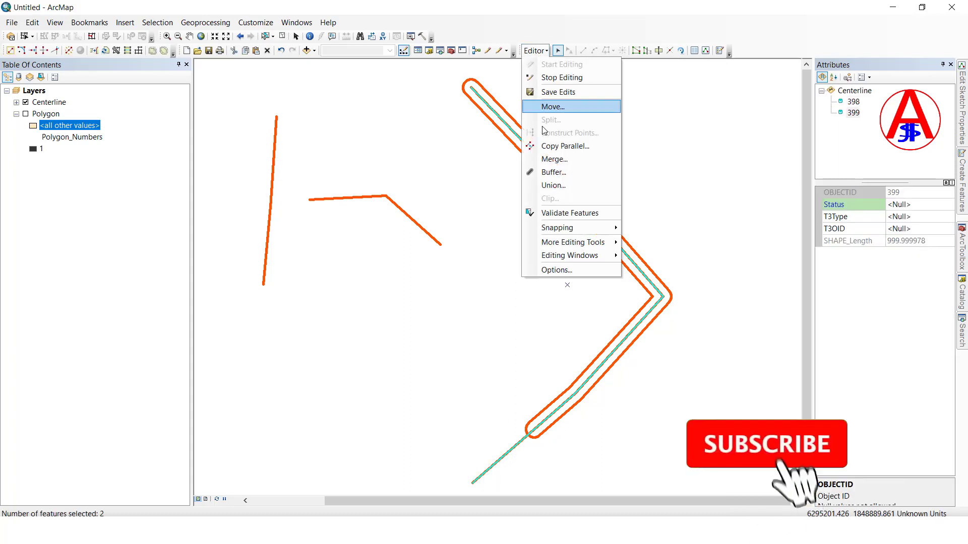
{"action": "left_click", "coordinate": [549, 172]}
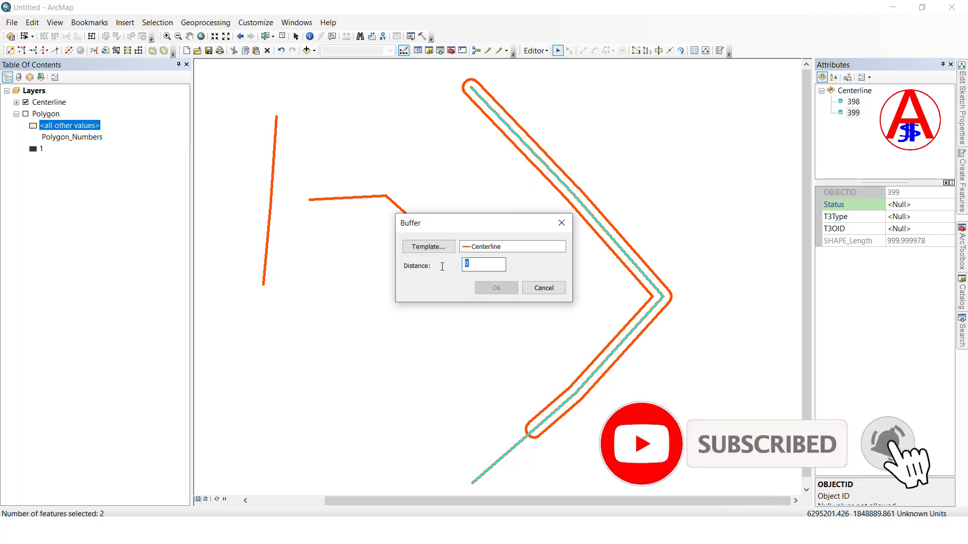
{"action": "type", "text": "150"}
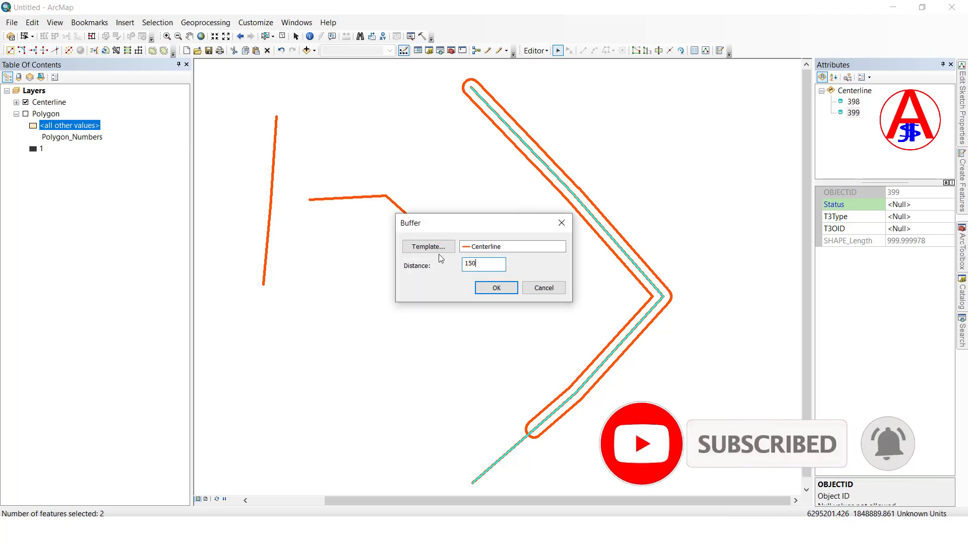
{"action": "left_click", "coordinate": [496, 287]}
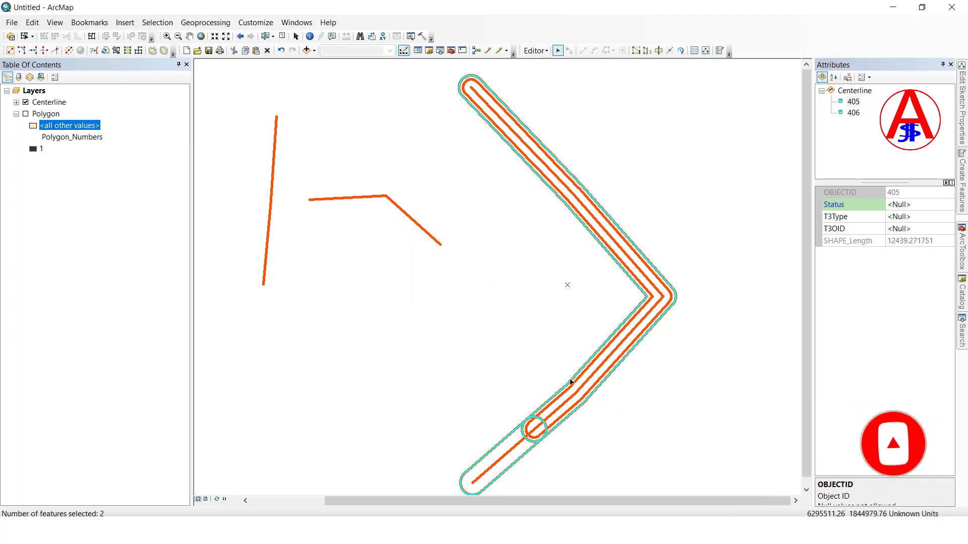